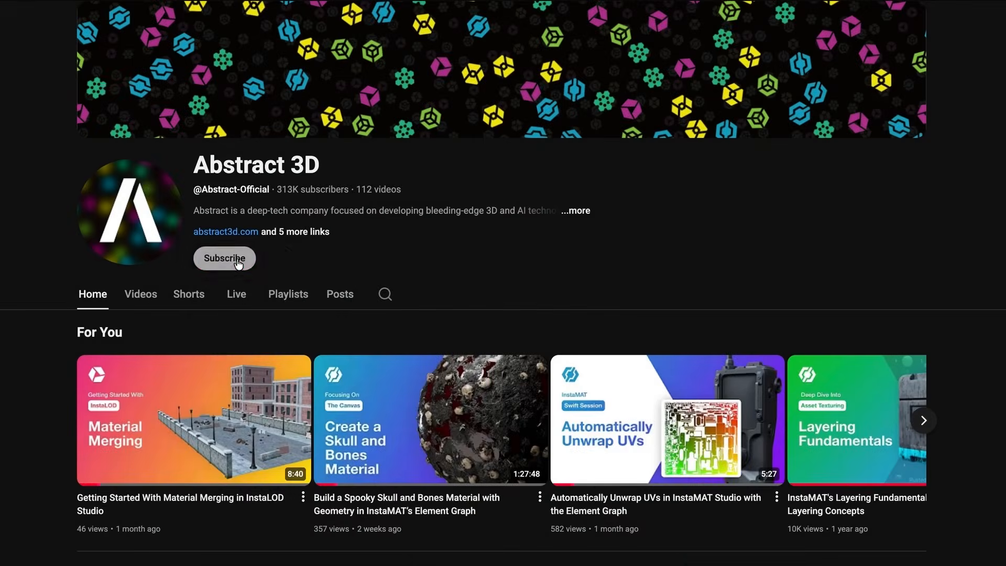
pyautogui.click(236, 261)
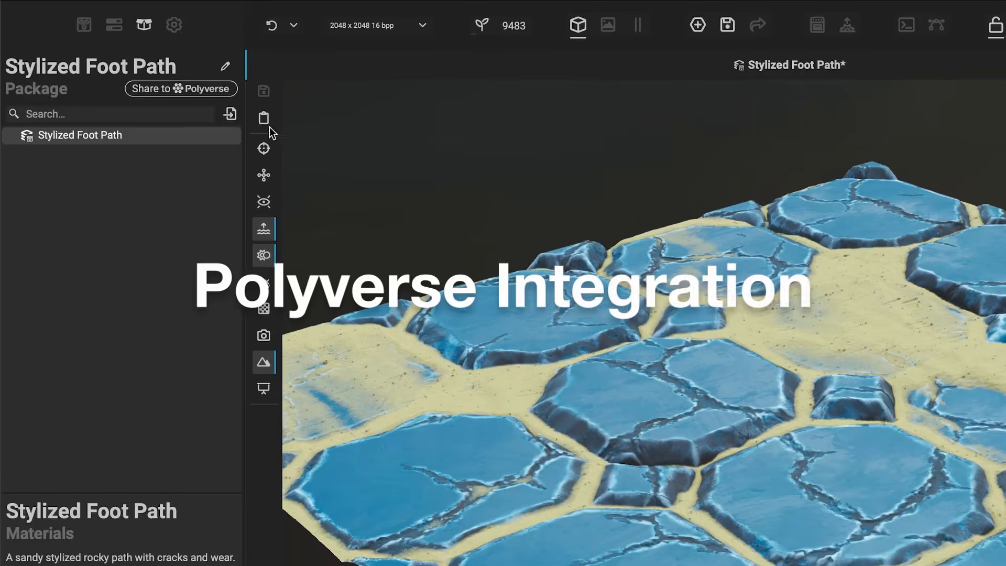
pyautogui.click(180, 89)
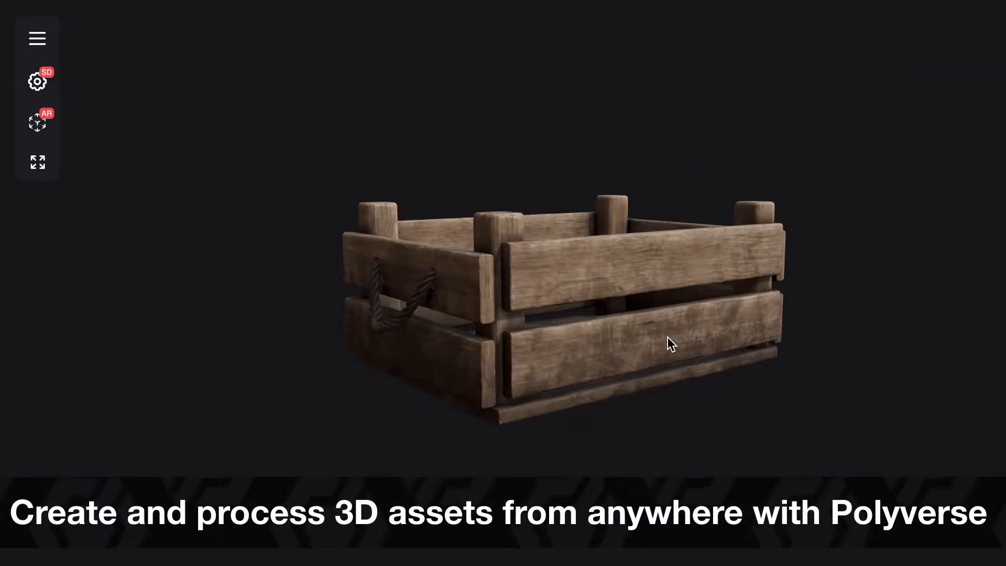
pyautogui.moveTo(668, 337); pyautogui.dragTo(663, 288)
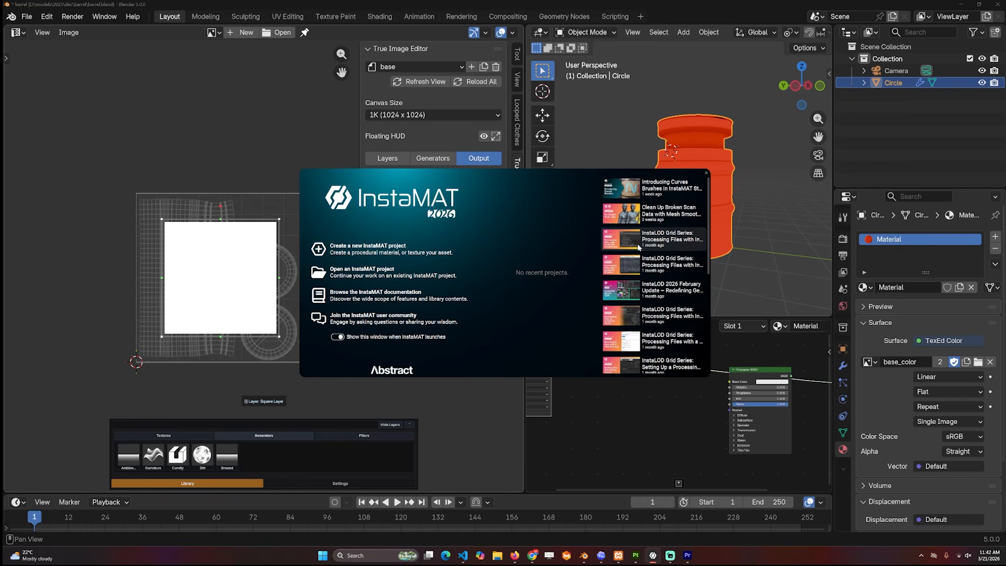
# Start a new project, review the layering and image project types, and choose Asset Texturing
pyautogui.click(383, 250)
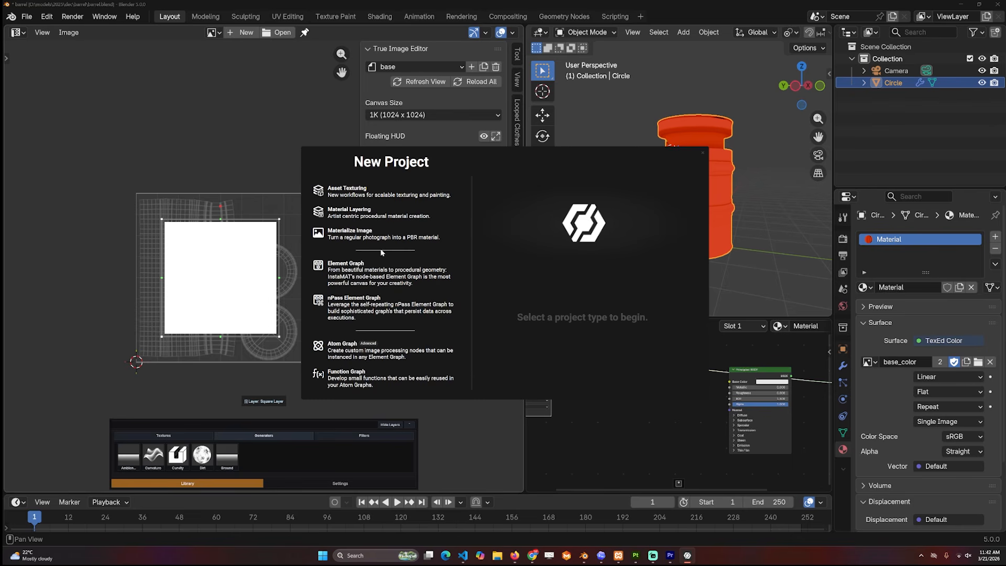
pyautogui.click(374, 197)
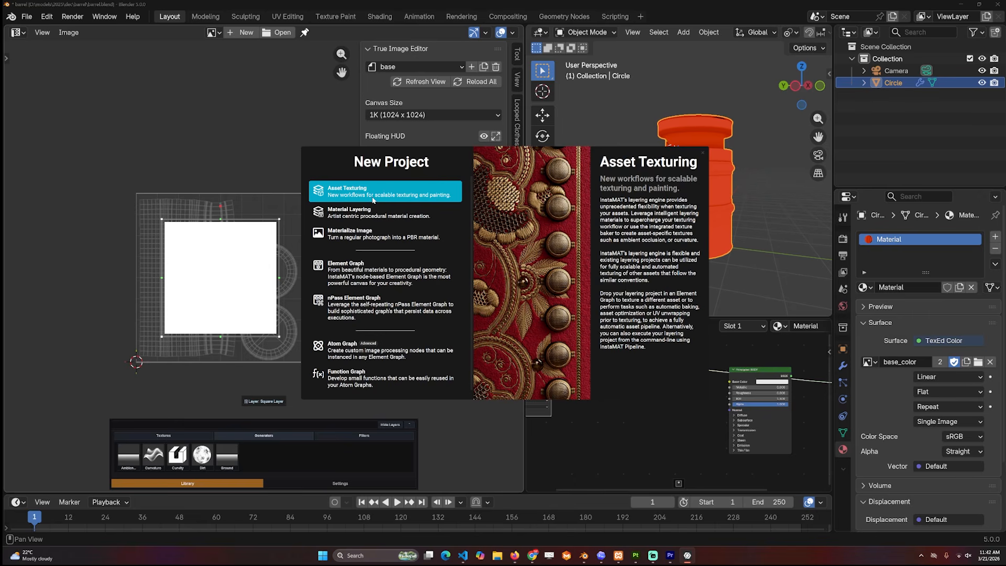
pyautogui.click(371, 215)
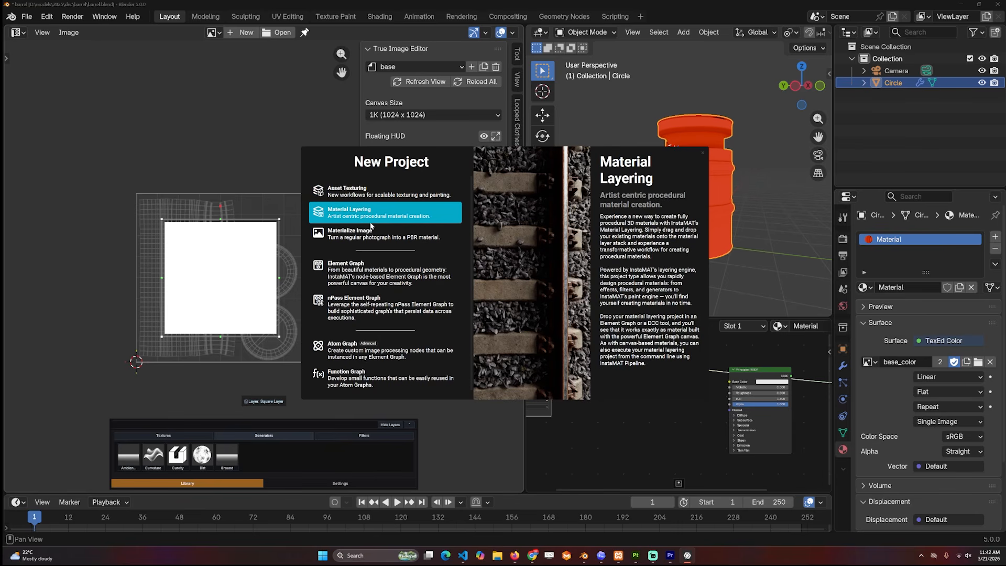
pyautogui.click(372, 234)
pyautogui.click(378, 191)
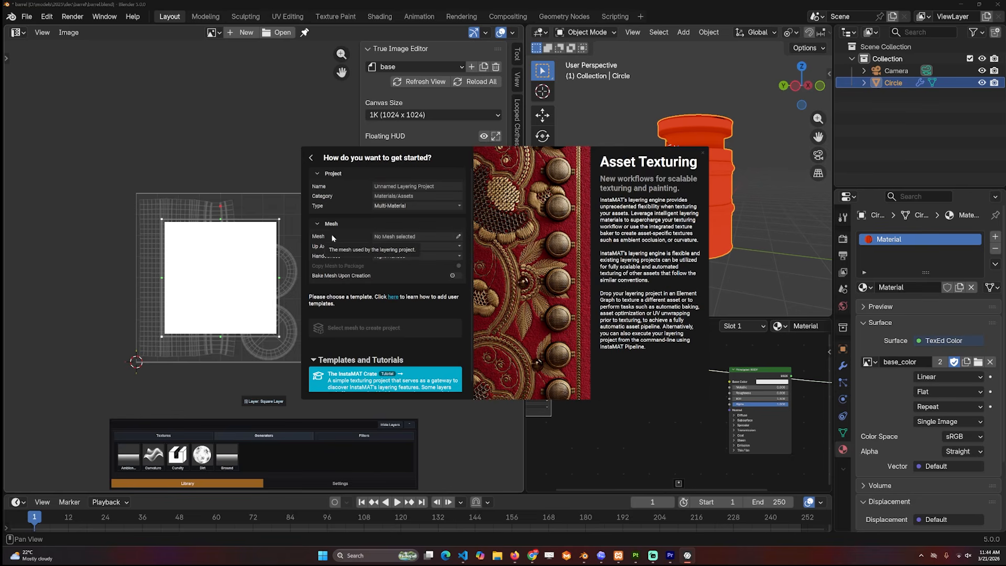
pyautogui.click(454, 238)
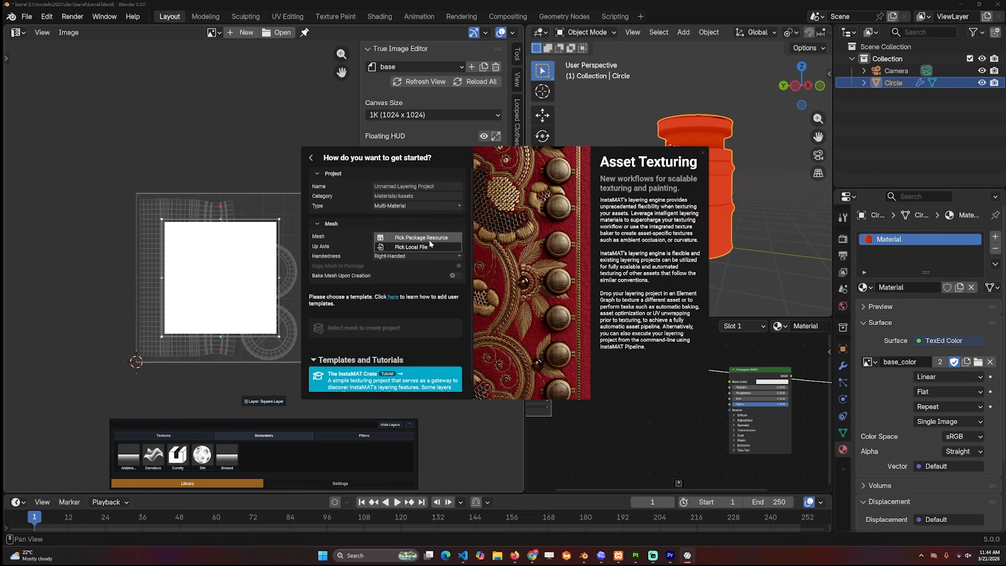
pyautogui.click(428, 247)
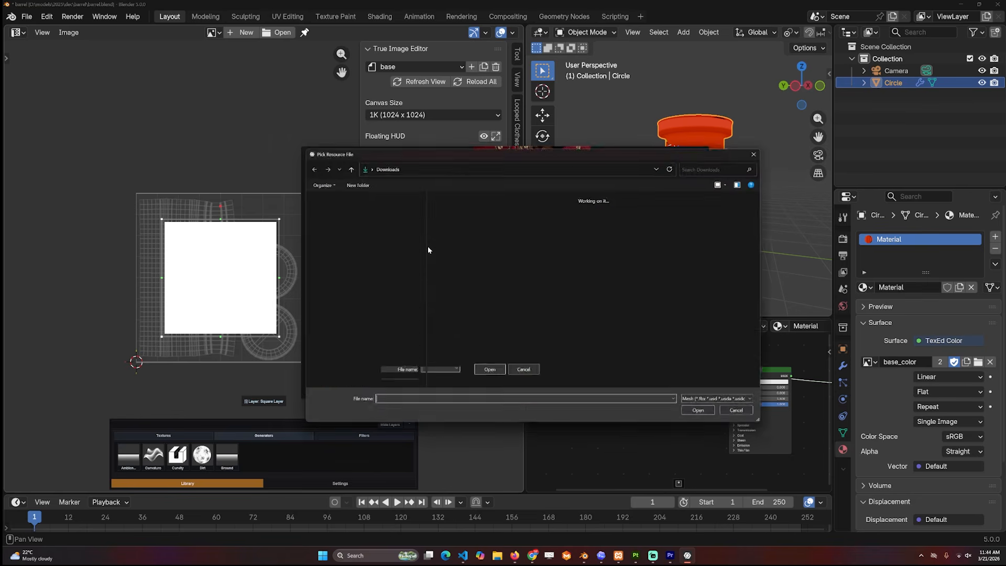
pyautogui.click(745, 405)
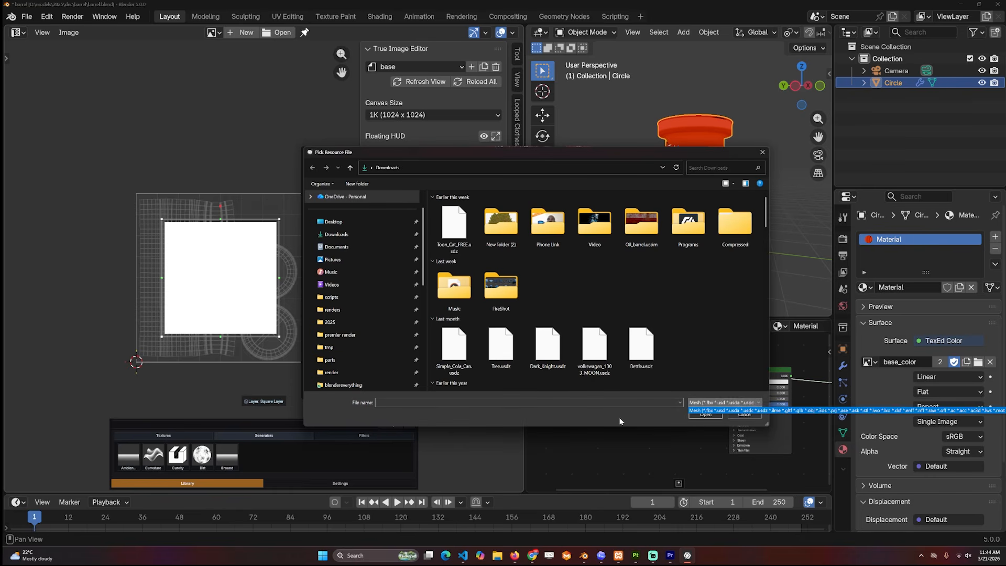
pyautogui.click(702, 410)
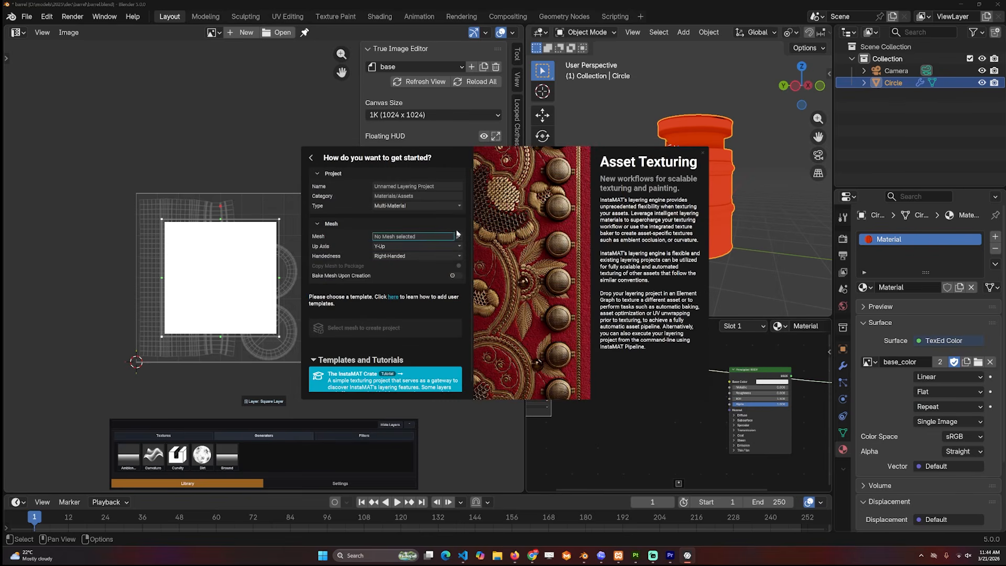
# Choose the InstaMAT-Icon.fbx package resource as the mesh and create the project without a template
pyautogui.click(459, 236)
pyautogui.click(419, 238)
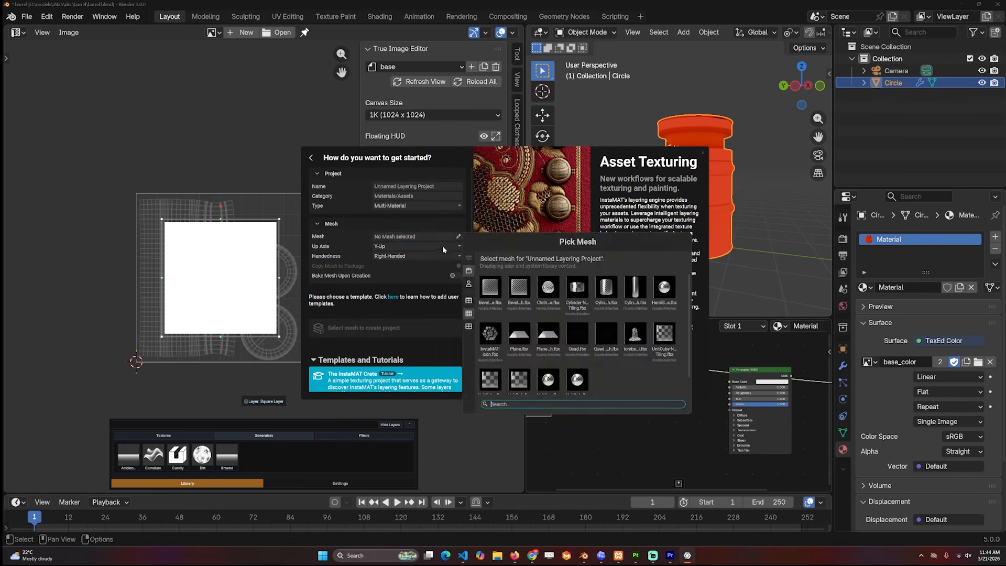
pyautogui.click(499, 339)
pyautogui.doubleClick(499, 340)
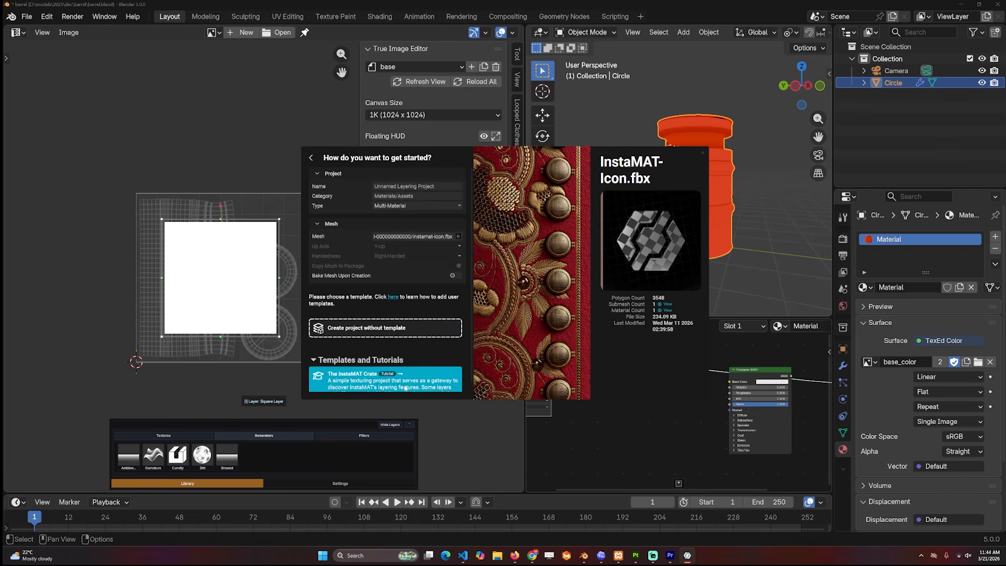
pyautogui.click(386, 329)
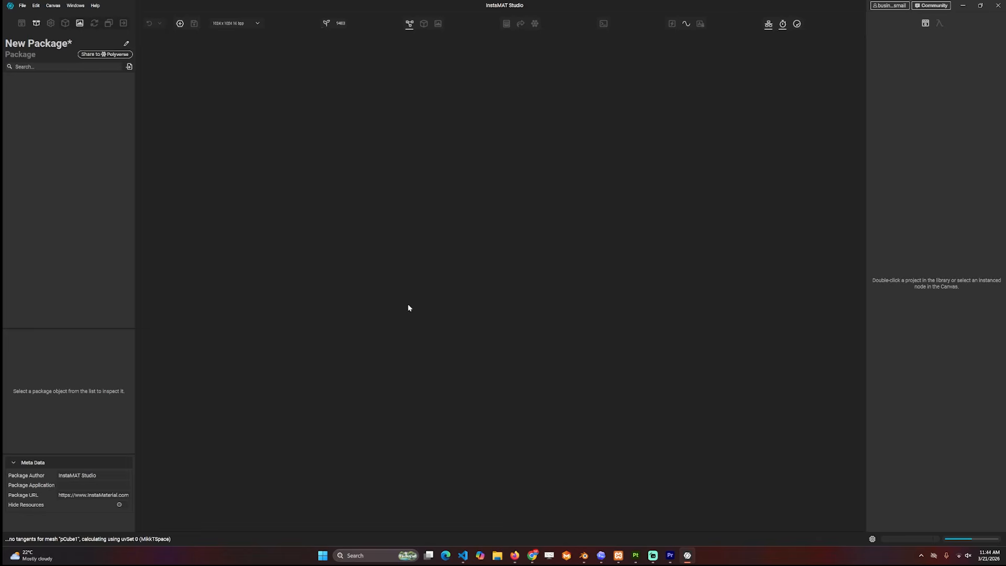
pyautogui.click(635, 556)
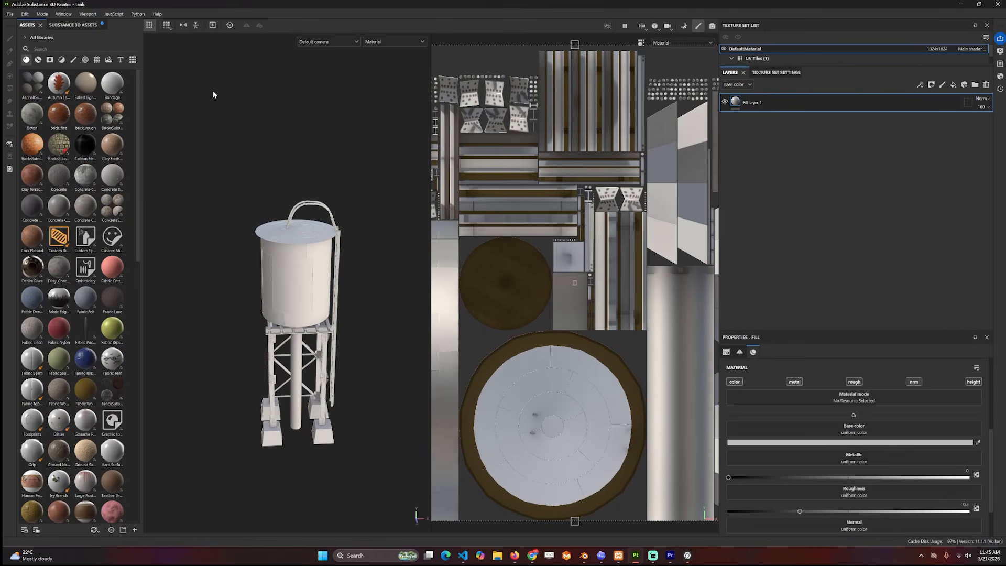
pyautogui.hotkey('alt', 'Tab')
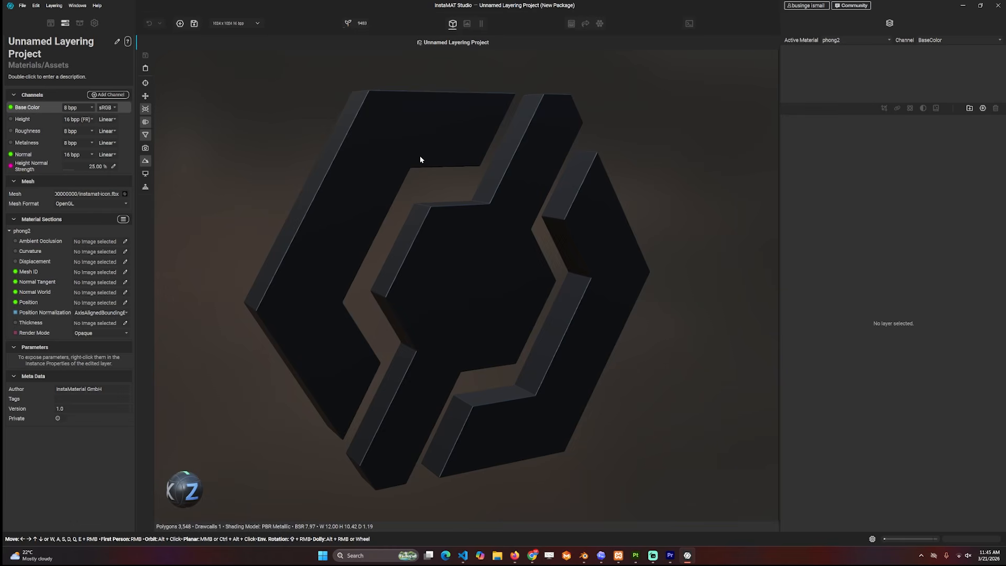
# Bake the icon's mesh data with the baking engine set to GPU and close the mesh baking window
pyautogui.click(123, 219)
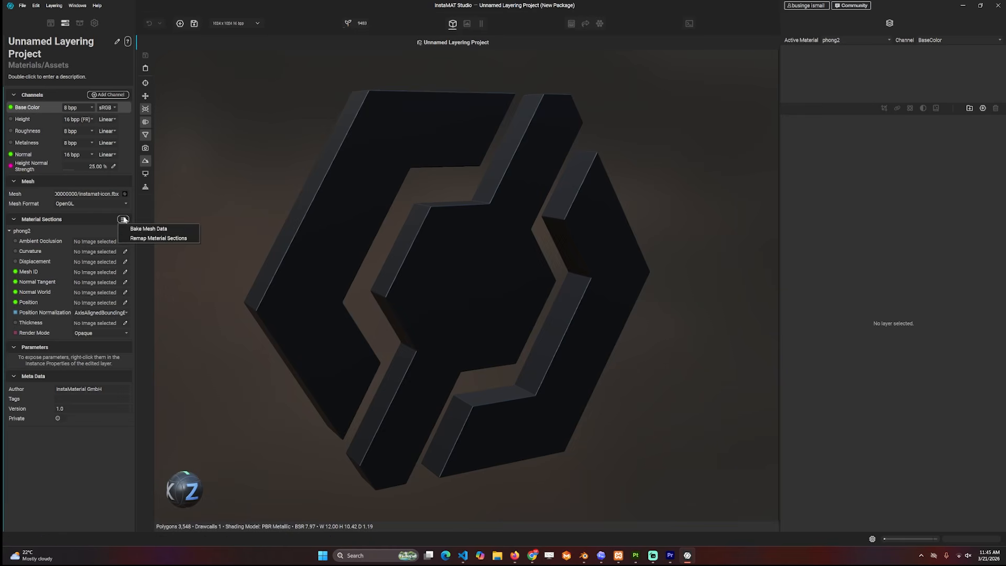
pyautogui.click(163, 229)
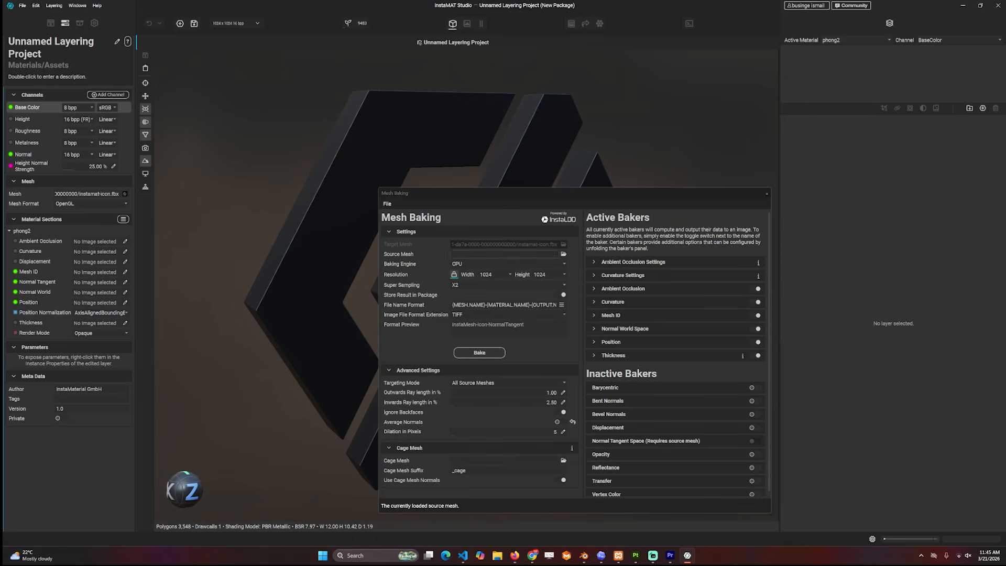
pyautogui.click(486, 263)
pyautogui.click(483, 282)
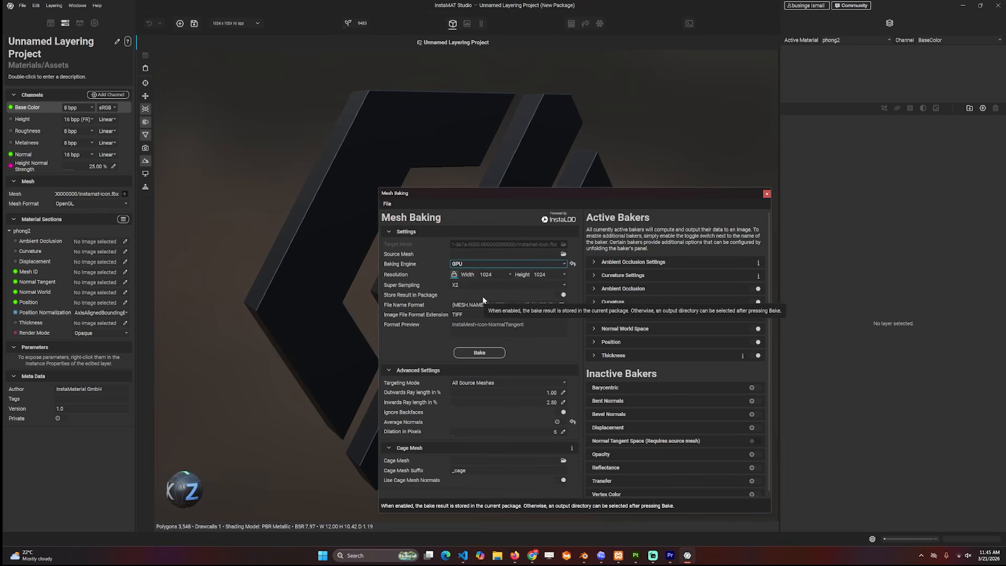
pyautogui.click(486, 354)
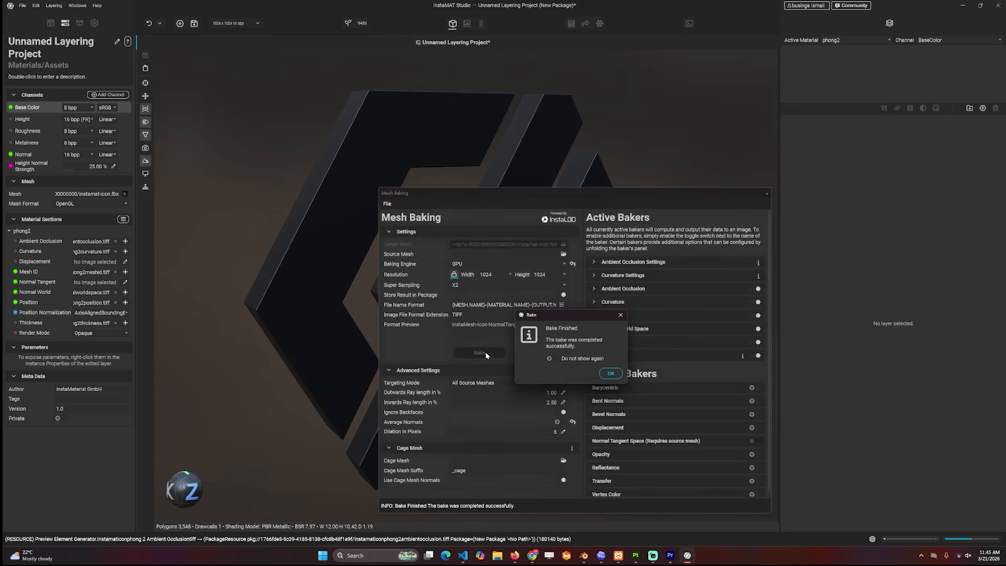
pyautogui.click(610, 373)
pyautogui.click(766, 194)
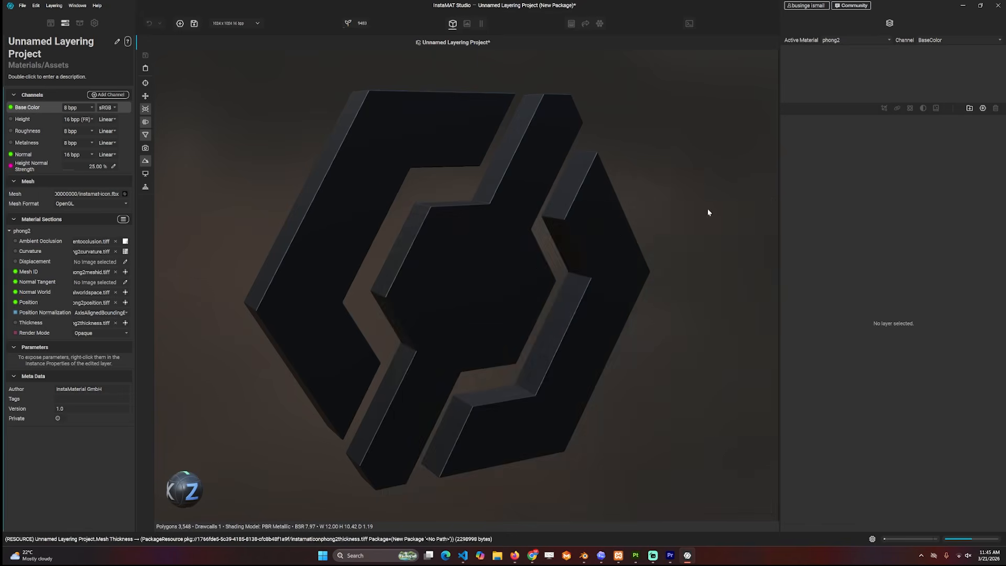
# Try out a Multi-Channel Layer on the icon and look through its base color and projection settings
pyautogui.moveTo(708, 208); pyautogui.dragTo(530, 241)
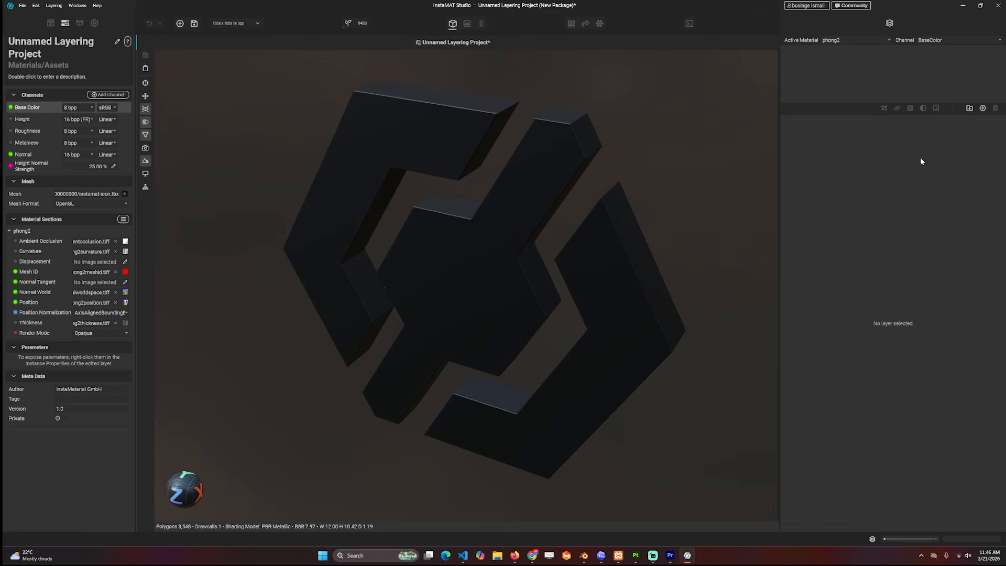
pyautogui.click(983, 109)
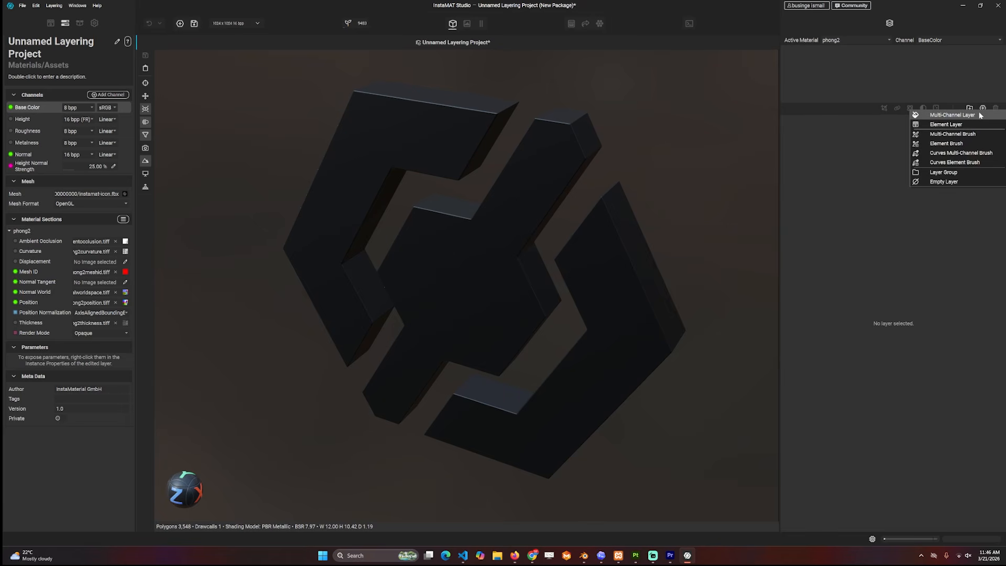
pyautogui.click(953, 115)
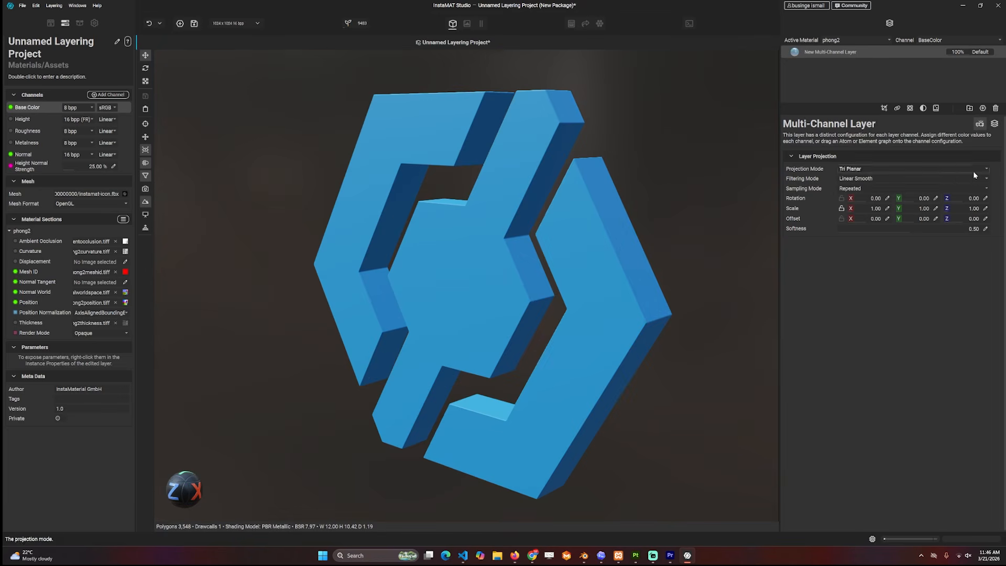
pyautogui.click(995, 124)
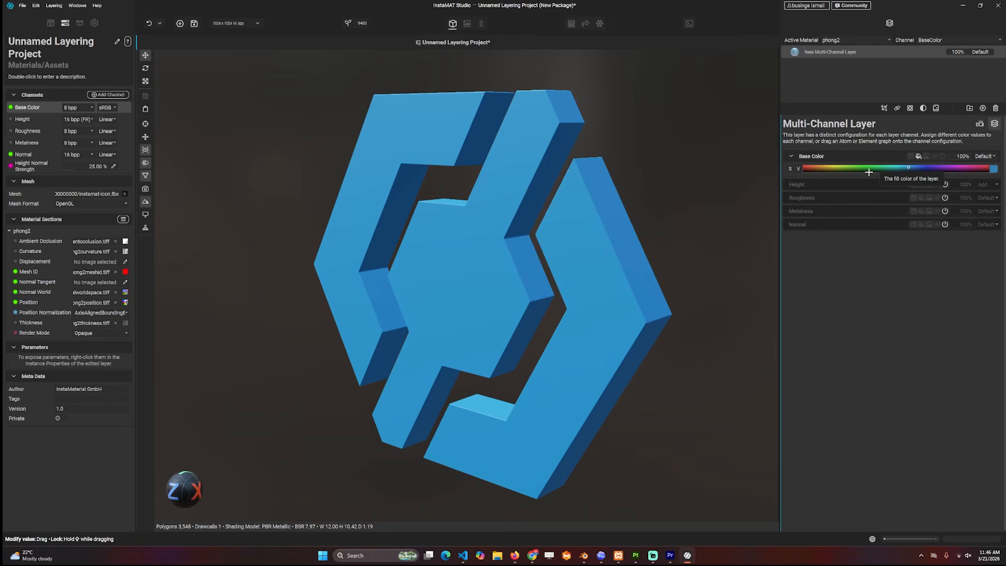
pyautogui.click(865, 168)
pyautogui.click(980, 126)
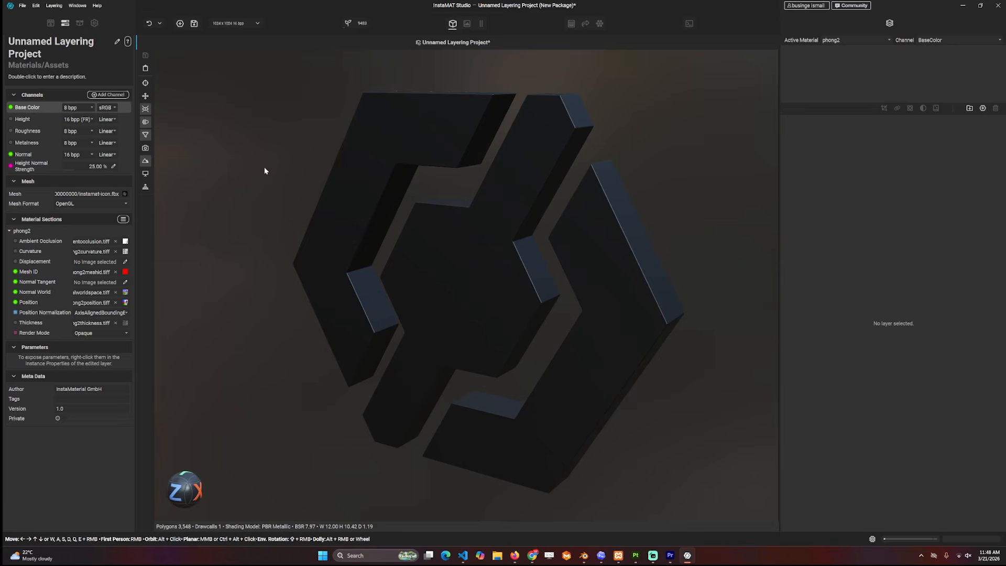
# Examine the icon mesh by orbiting, zooming and panning the camera and rotating the environment lighting
pyautogui.click(312, 185)
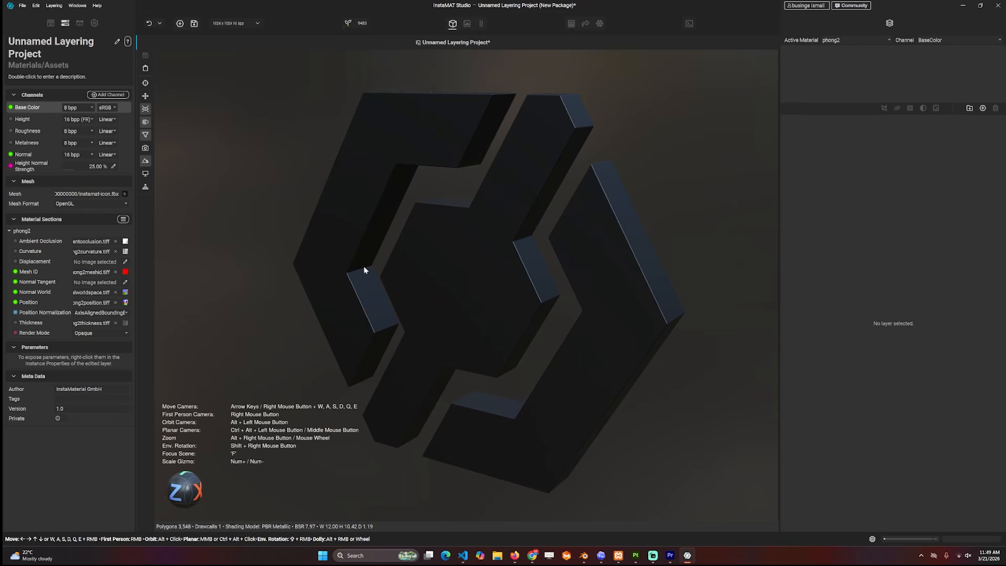
pyautogui.moveTo(354, 233)
pyautogui.keyDown('alt'); pyautogui.mouseDown()
pyautogui.moveTo(501, 234)
pyautogui.moveTo(352, 237)
pyautogui.mouseUp(); pyautogui.keyUp('alt')
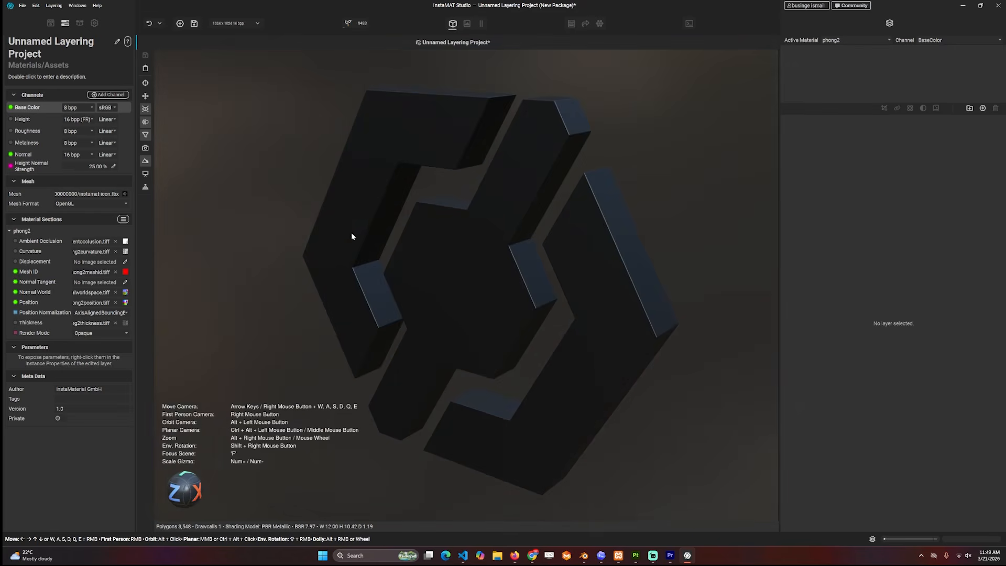
pyautogui.moveTo(518, 200)
pyautogui.keyDown('alt'); pyautogui.mouseDown(button='right')
pyautogui.moveTo(509, 199)
pyautogui.moveTo(587, 200)
pyautogui.moveTo(456, 199)
pyautogui.moveTo(566, 200)
pyautogui.moveTo(529, 201)
pyautogui.moveTo(537, 201)
pyautogui.mouseUp(button='right'); pyautogui.keyUp('alt')
pyautogui.press('alt')
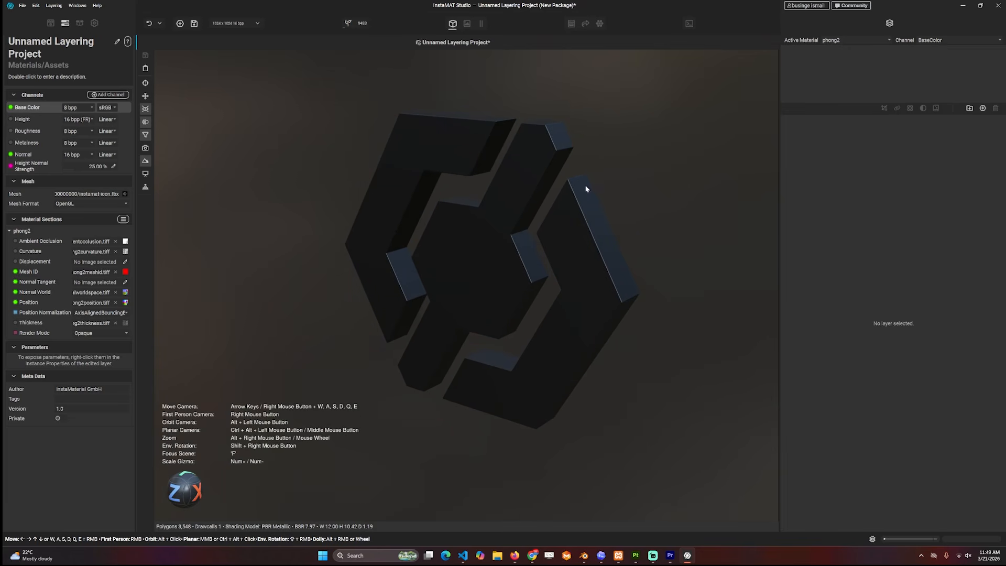
pyautogui.moveTo(586, 188); pyautogui.dragTo(541, 202, button='middle')
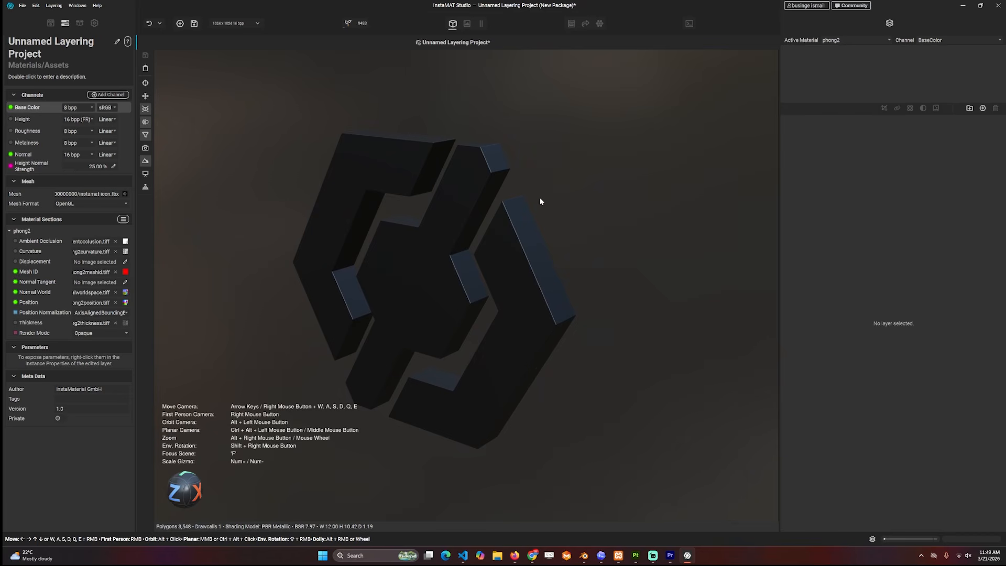
pyautogui.keyDown('alt'); pyautogui.moveTo(541, 202); pyautogui.dragTo(564, 178); pyautogui.keyUp('alt')
pyautogui.moveTo(564, 178); pyautogui.dragTo(599, 183, button='middle')
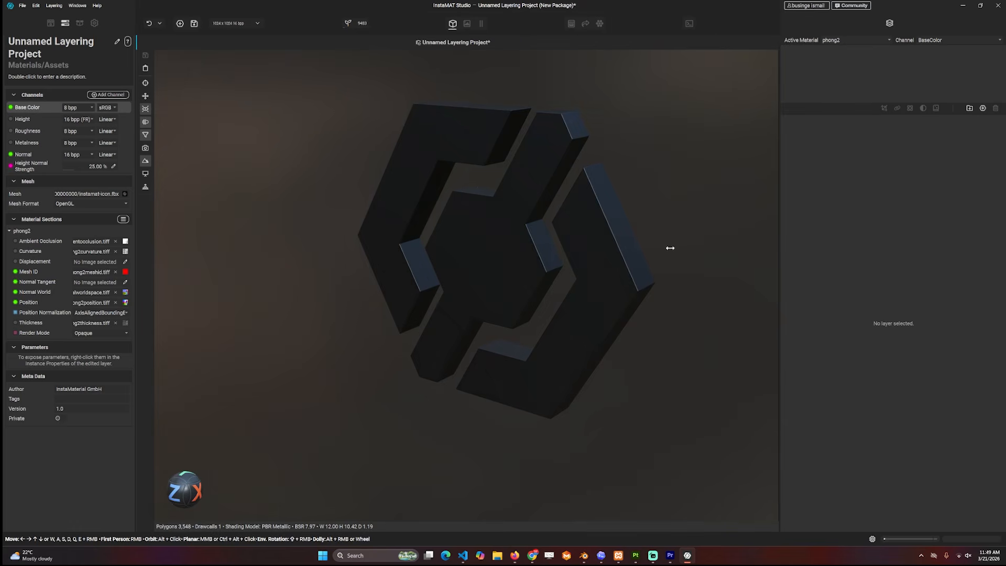
pyautogui.moveTo(640, 250)
pyautogui.keyDown('shift'); pyautogui.mouseDown(button='right')
pyautogui.moveTo(542, 240)
pyautogui.moveTo(489, 255)
pyautogui.moveTo(659, 254)
pyautogui.moveTo(355, 254)
pyautogui.moveTo(689, 240)
pyautogui.moveTo(557, 229)
pyautogui.moveTo(436, 235)
pyautogui.moveTo(465, 247)
pyautogui.moveTo(668, 253)
pyautogui.moveTo(634, 259)
pyautogui.mouseUp(button='right'); pyautogui.keyUp('shift')
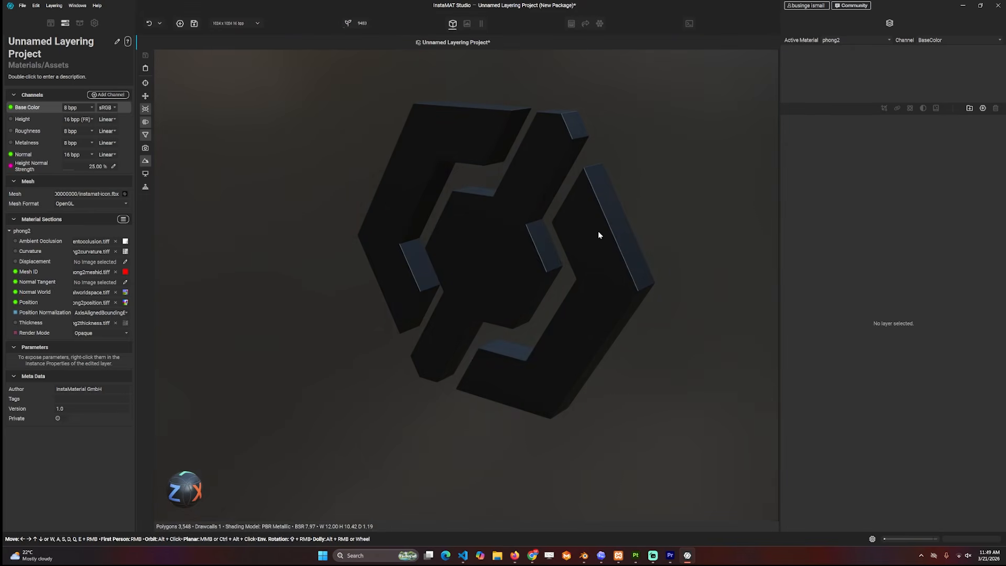
pyautogui.keyDown('alt'); pyautogui.moveTo(599, 235); pyautogui.dragTo(471, 225); pyautogui.keyUp('alt')
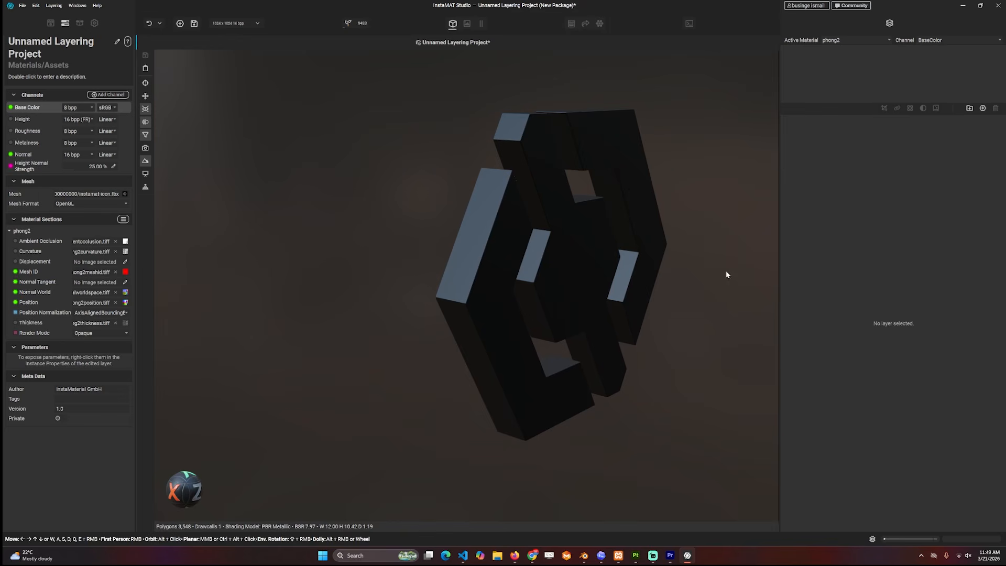
pyautogui.keyDown('alt'); pyautogui.moveTo(626, 193); pyautogui.dragTo(697, 184); pyautogui.keyUp('alt')
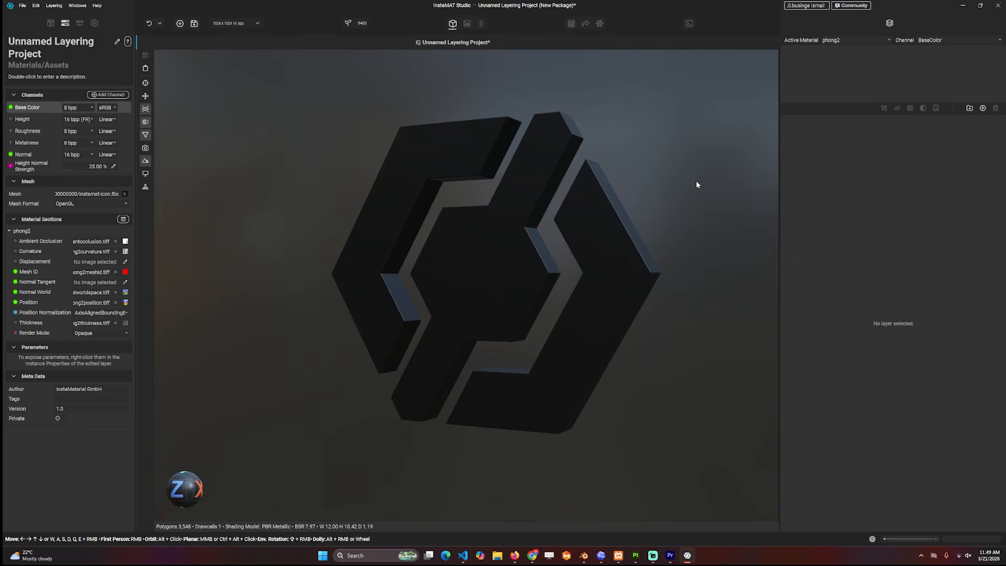
# Add a Multi-Channel Layer to the phong2 material of the unlayered icon
pyautogui.click(983, 108)
pyautogui.keyDown('alt'); pyautogui.moveTo(524, 191); pyautogui.dragTo(536, 185); pyautogui.keyUp('alt')
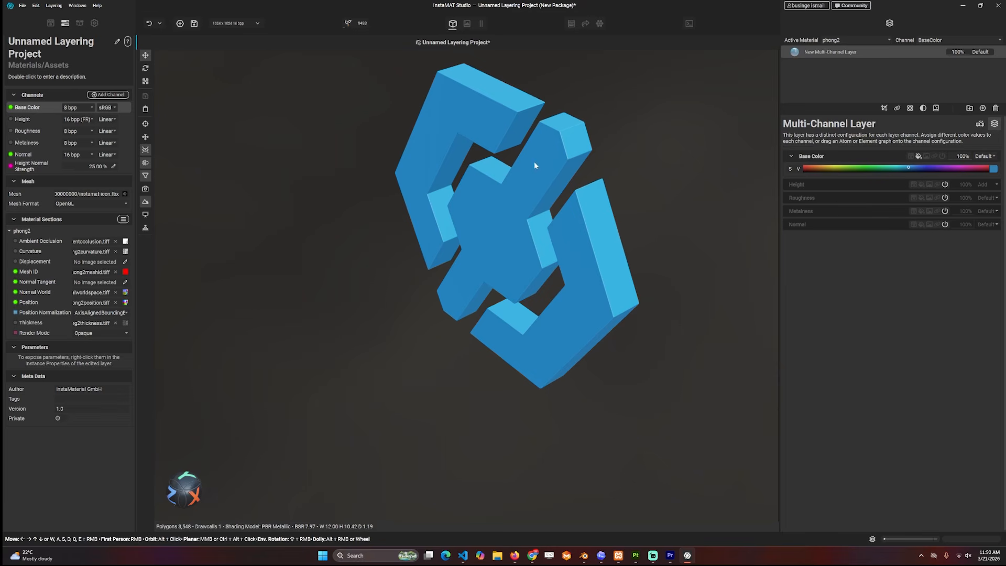
# Enable the Metalness channel of the Multi-Channel Layer and set it to 100%
pyautogui.keyDown('alt'); pyautogui.moveTo(523, 197); pyautogui.dragTo(605, 165); pyautogui.keyUp('alt')
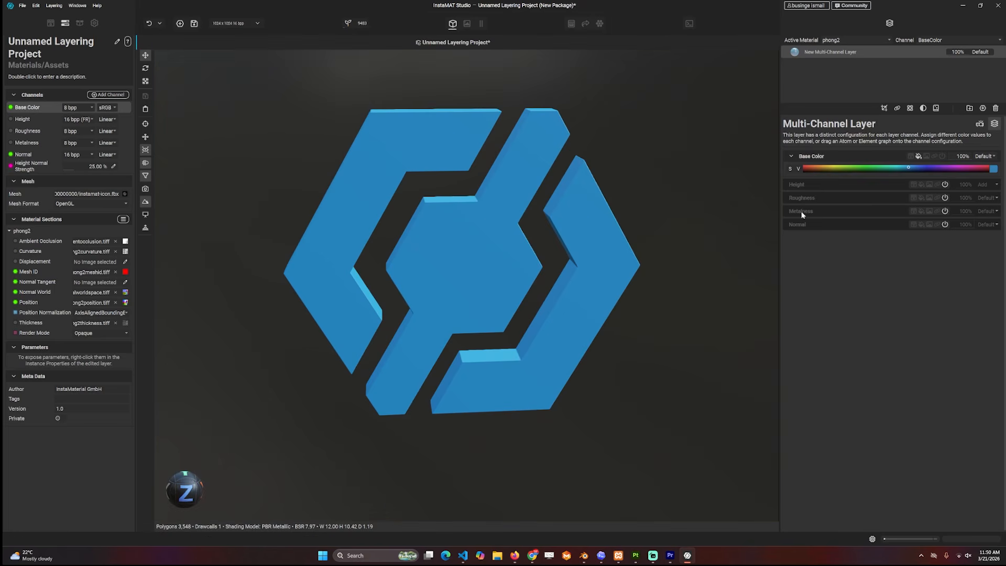
pyautogui.click(921, 213)
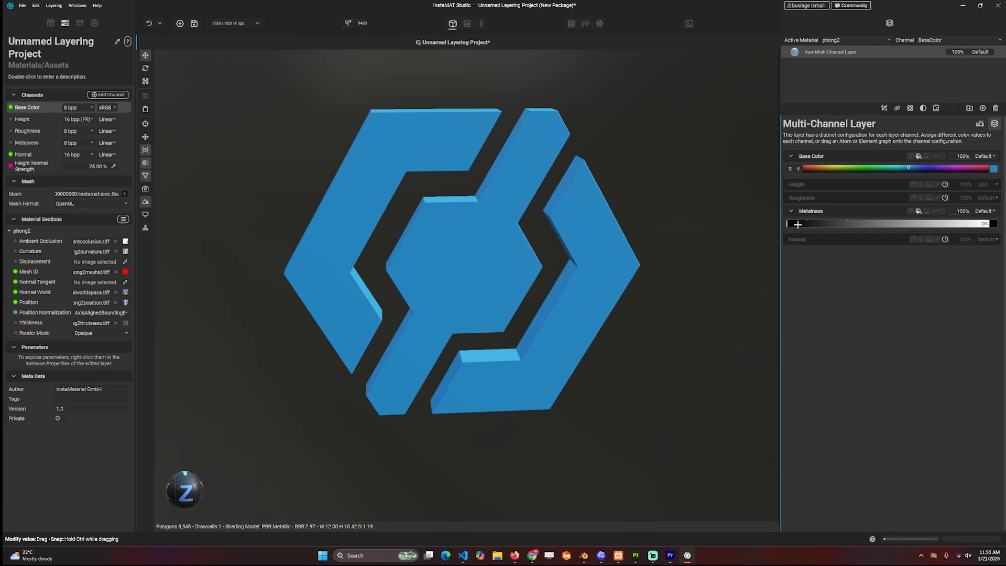
pyautogui.moveTo(798, 225); pyautogui.dragTo(996, 224)
pyautogui.keyDown('alt'); pyautogui.moveTo(602, 241); pyautogui.dragTo(856, 210); pyautogui.keyUp('alt')
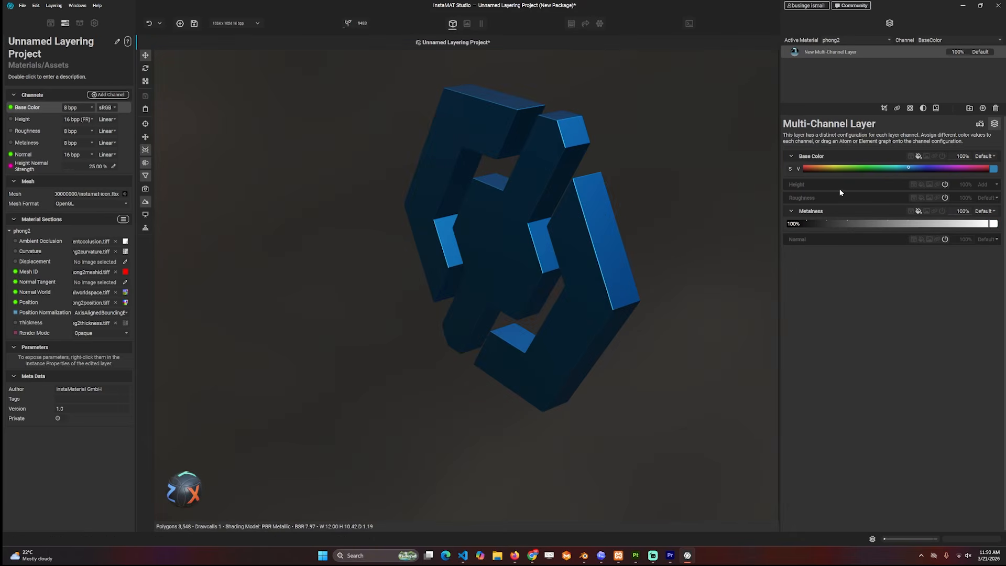
# Enable the layer's Roughness channel, try its lower range and set it to 77%
pyautogui.click(919, 198)
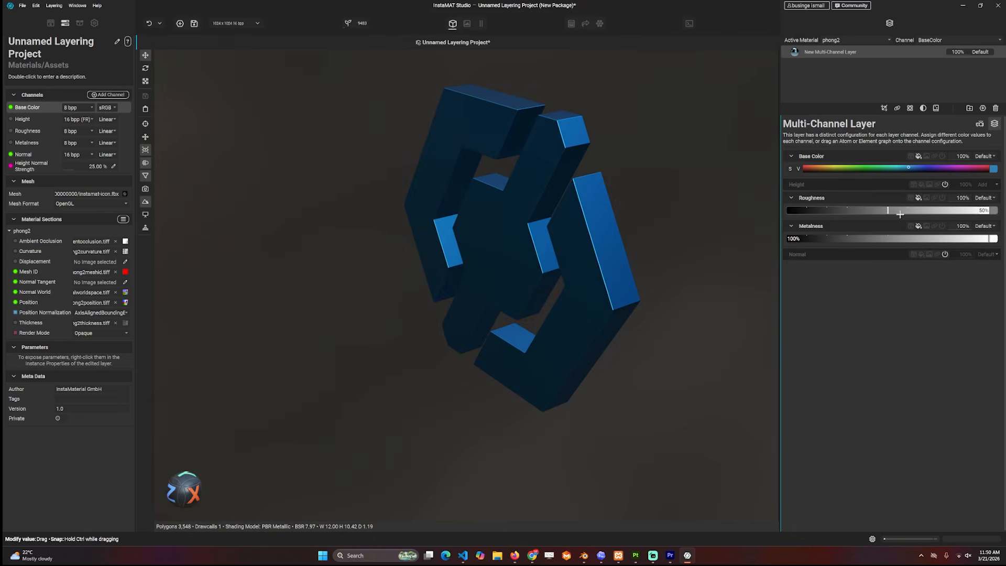
pyautogui.moveTo(890, 210); pyautogui.dragTo(662, 193)
pyautogui.moveTo(860, 210); pyautogui.dragTo(944, 214)
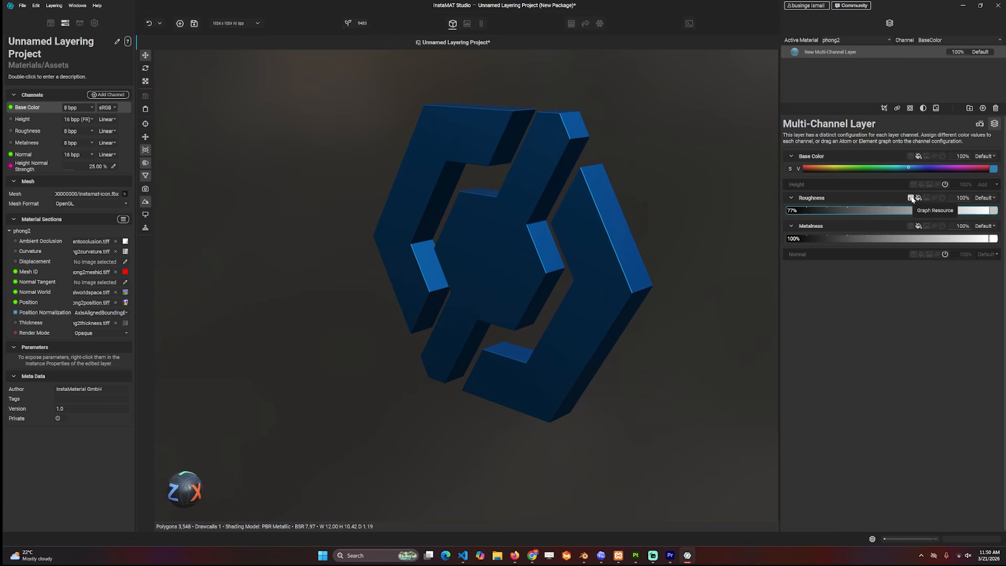
# Switch the Roughness channel to a graph resource and assign Anisotropic Noise to it
pyautogui.click(912, 198)
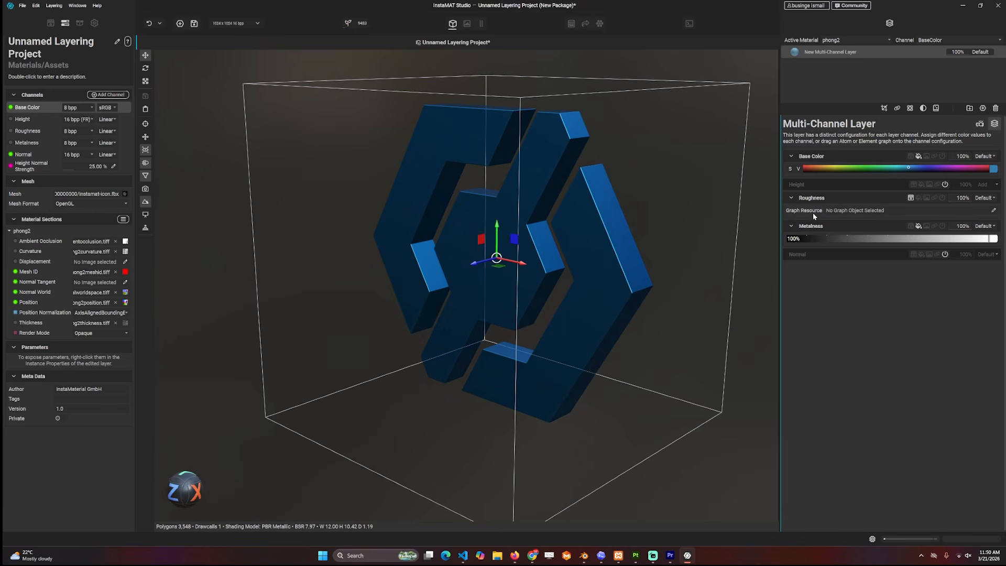
pyautogui.click(922, 210)
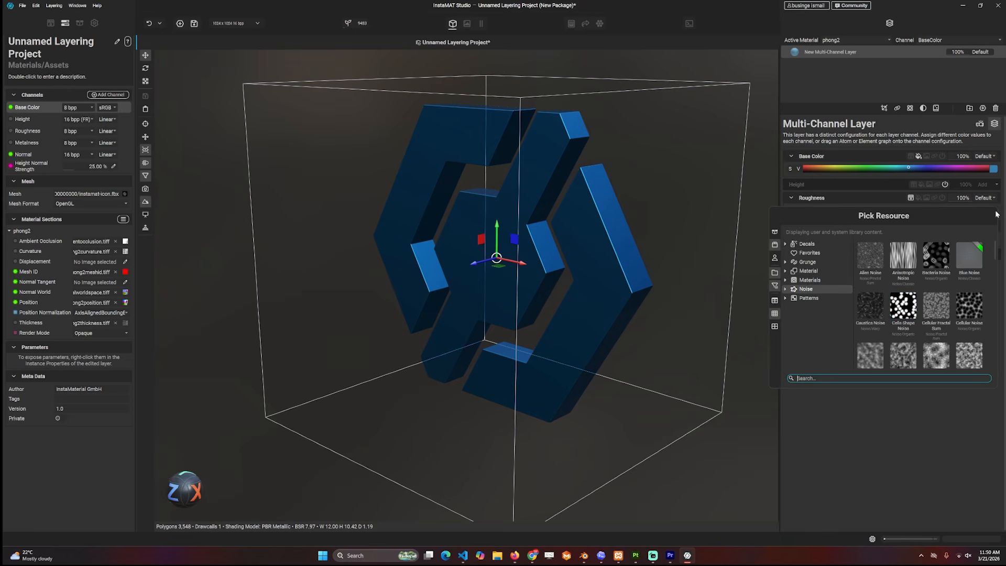
pyautogui.moveTo(904, 299)
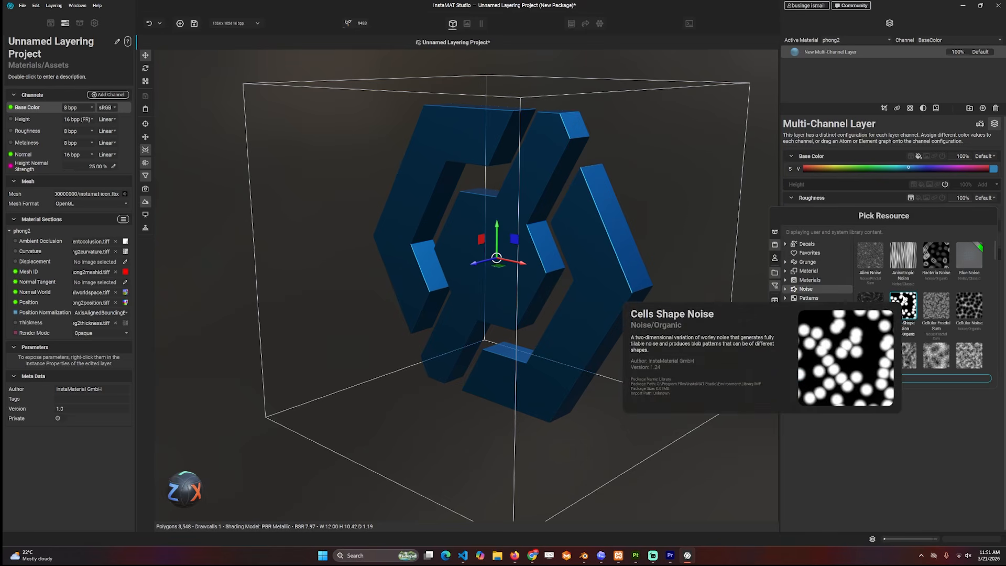
pyautogui.click(912, 256)
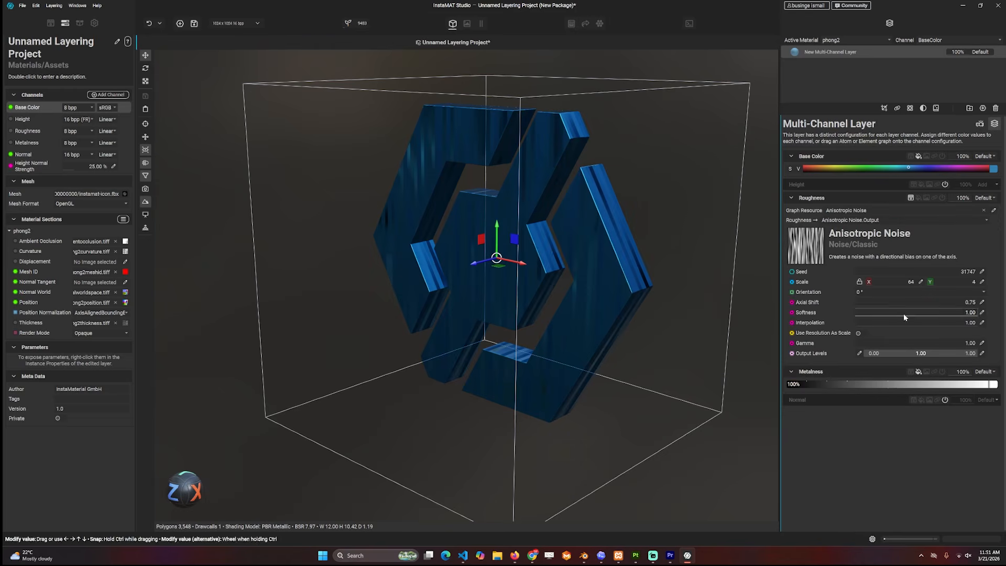
pyautogui.keyDown('alt'); pyautogui.moveTo(488, 183); pyautogui.dragTo(519, 182); pyautogui.keyUp('alt')
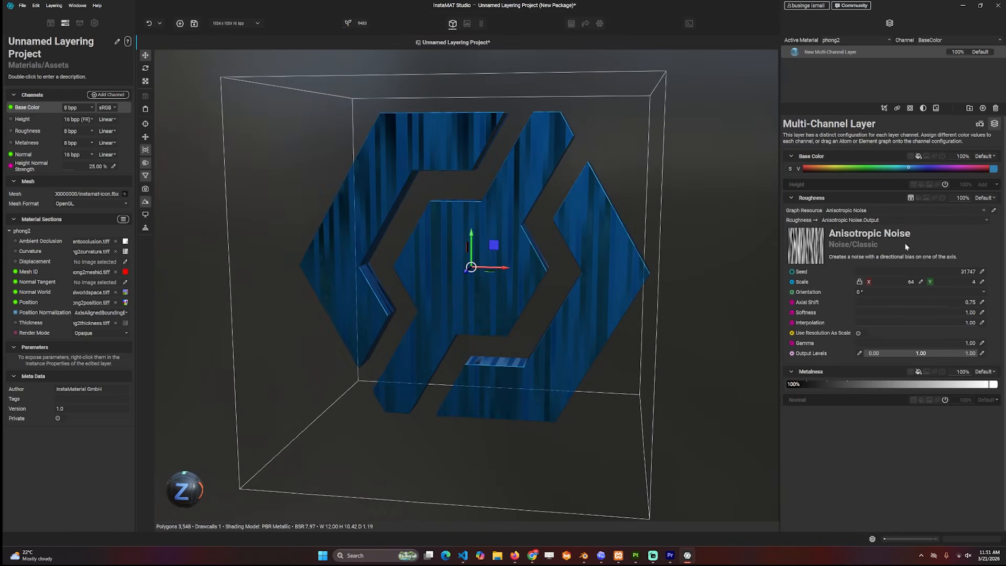
# Try a different random seed, a 45° orientation and a softness of 0.00 on the Anisotropic Noise
pyautogui.click(880, 273)
pyautogui.click(881, 272)
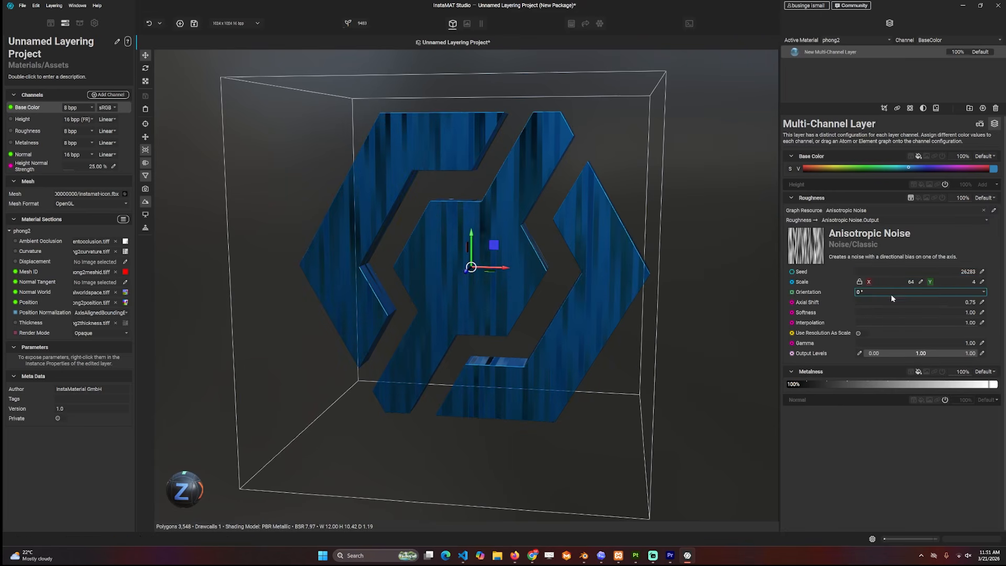
pyautogui.click(891, 293)
pyautogui.click(888, 306)
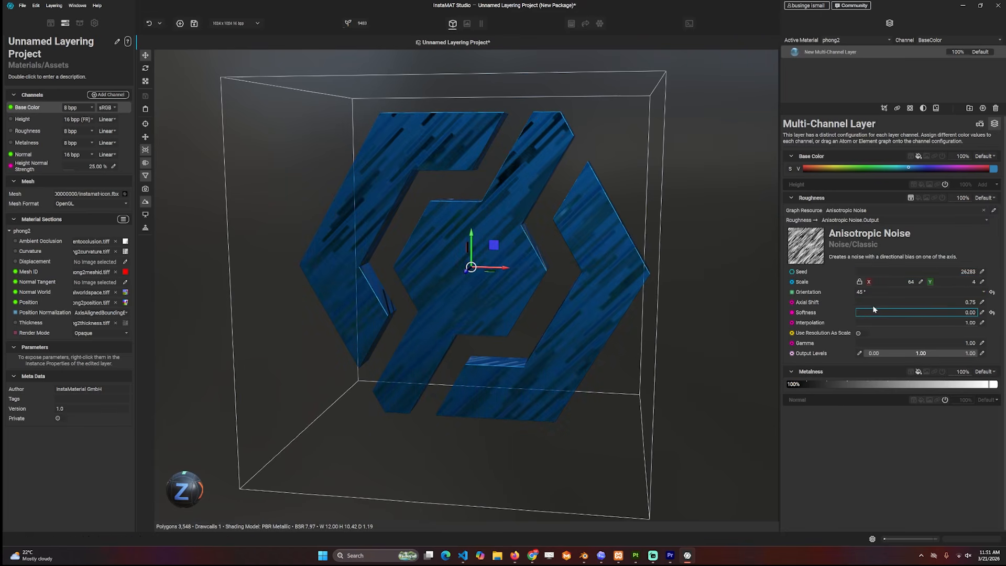
# Remove the Anisotropic Noise from the Roughness channel and assign Turbulent Perlin Noise instead
pyautogui.click(984, 210)
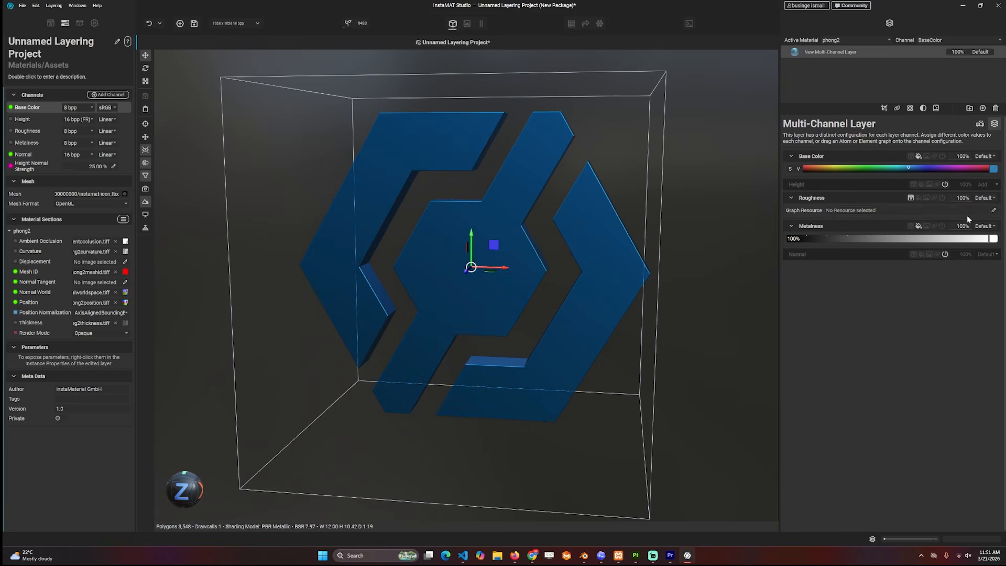
pyautogui.click(916, 208)
pyautogui.click(994, 210)
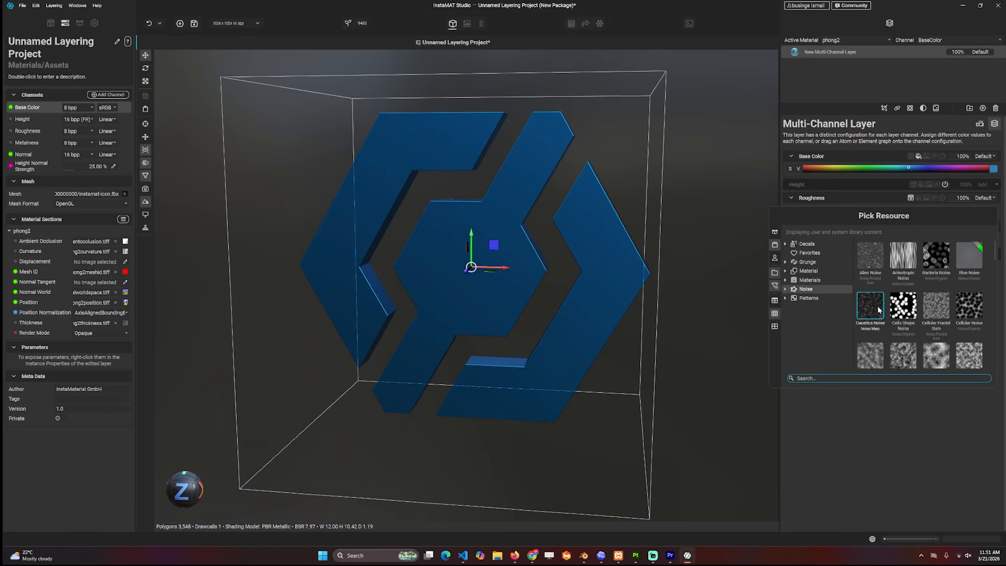
pyautogui.scroll(-5, 876, 310)
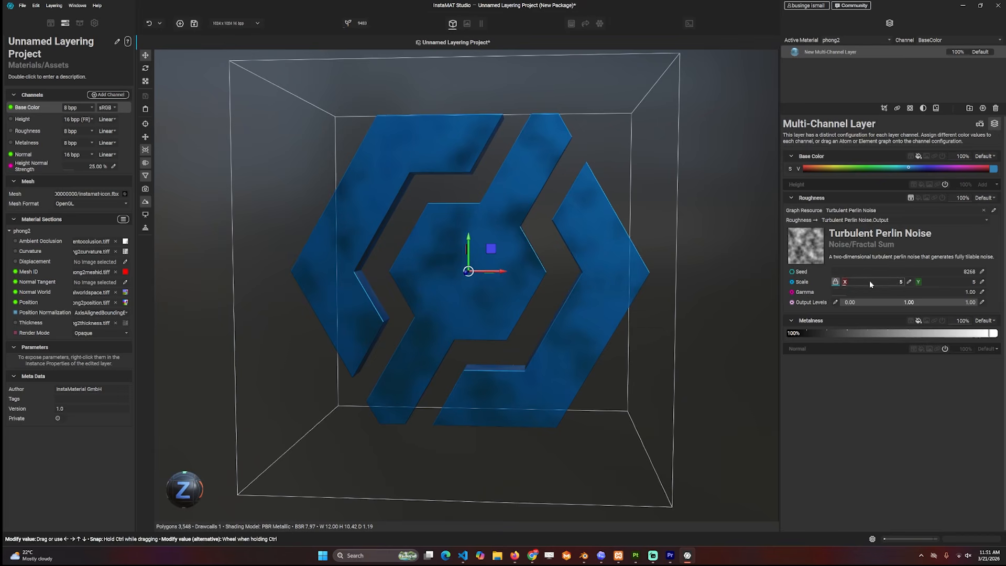
# Set the Turbulent Perlin Noise scale to 23 and gamma to 2.45, and randomize its seed
pyautogui.moveTo(870, 282); pyautogui.dragTo(861, 295)
pyautogui.click(880, 272)
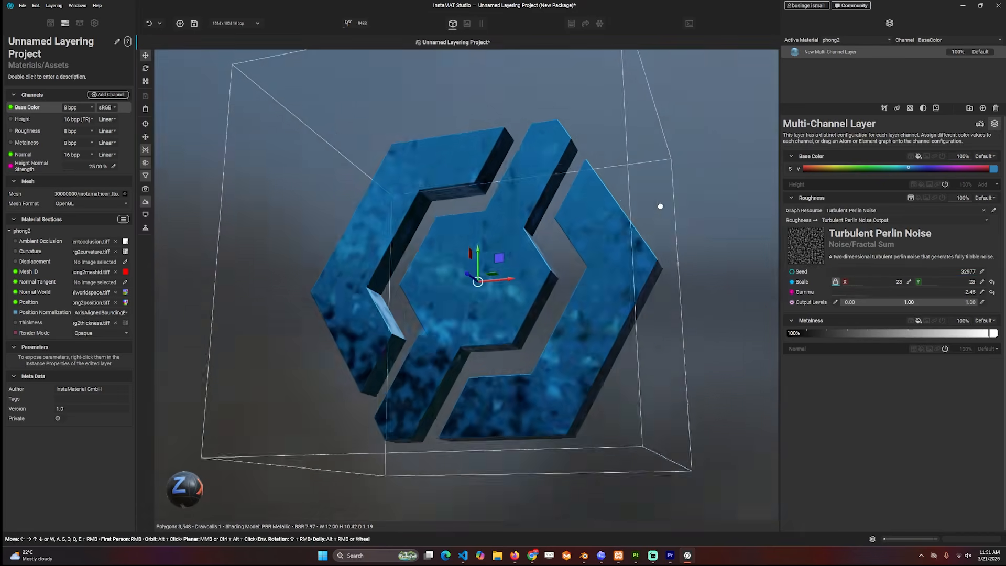
pyautogui.keyDown('alt'); pyautogui.moveTo(660, 207); pyautogui.dragTo(681, 231); pyautogui.keyUp('alt')
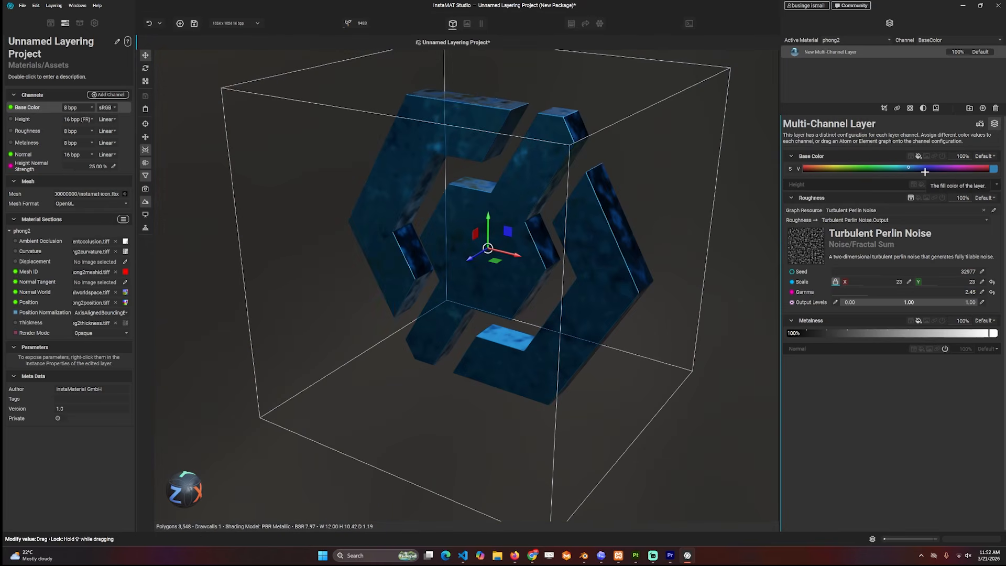
# Add an Element Layer above the Multi-Channel Layer using the Bathroom Tiles Destroyed Red material
pyautogui.click(983, 110)
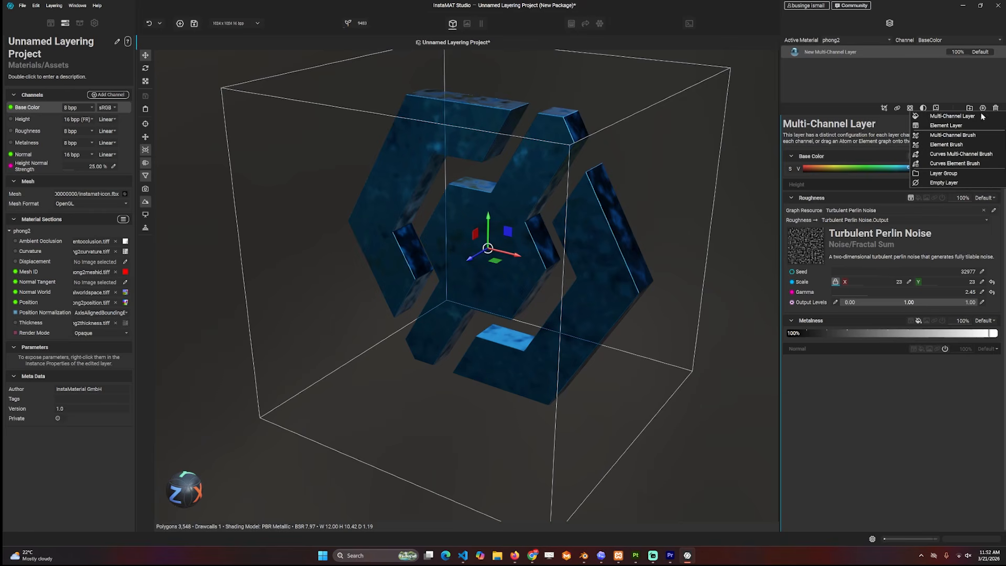
pyautogui.click(967, 125)
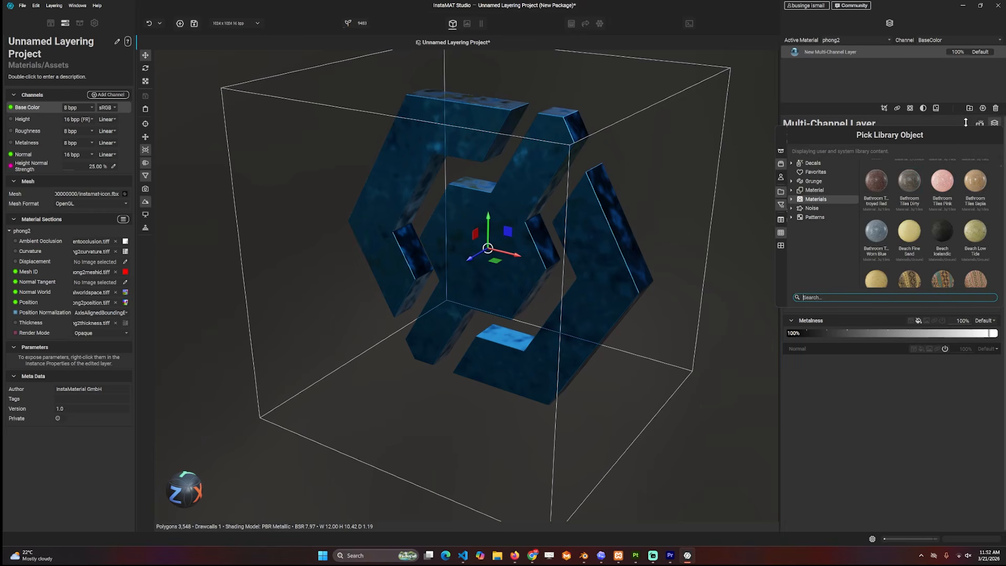
pyautogui.click(880, 186)
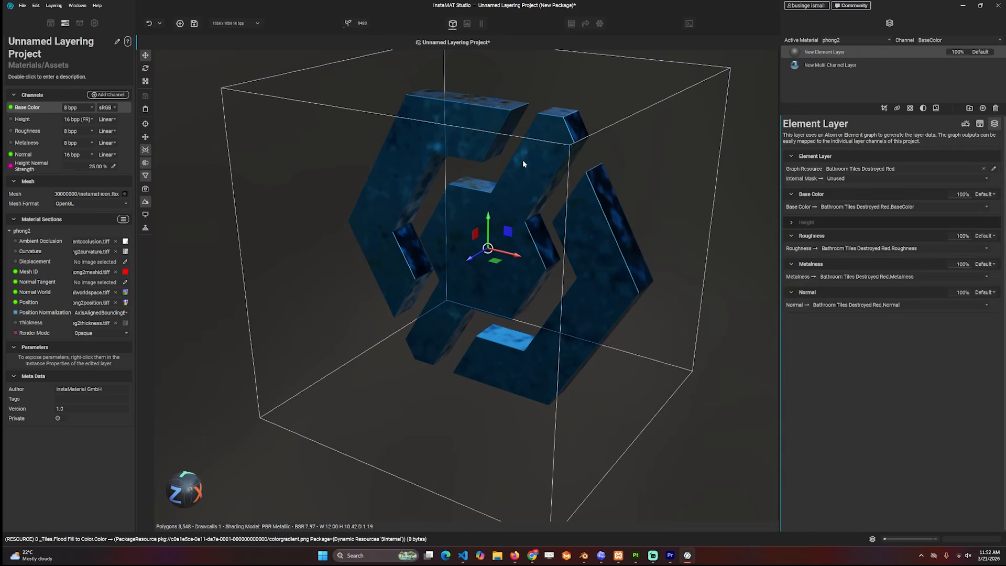
pyautogui.keyDown('alt'); pyautogui.moveTo(523, 159); pyautogui.dragTo(608, 306); pyautogui.keyUp('alt')
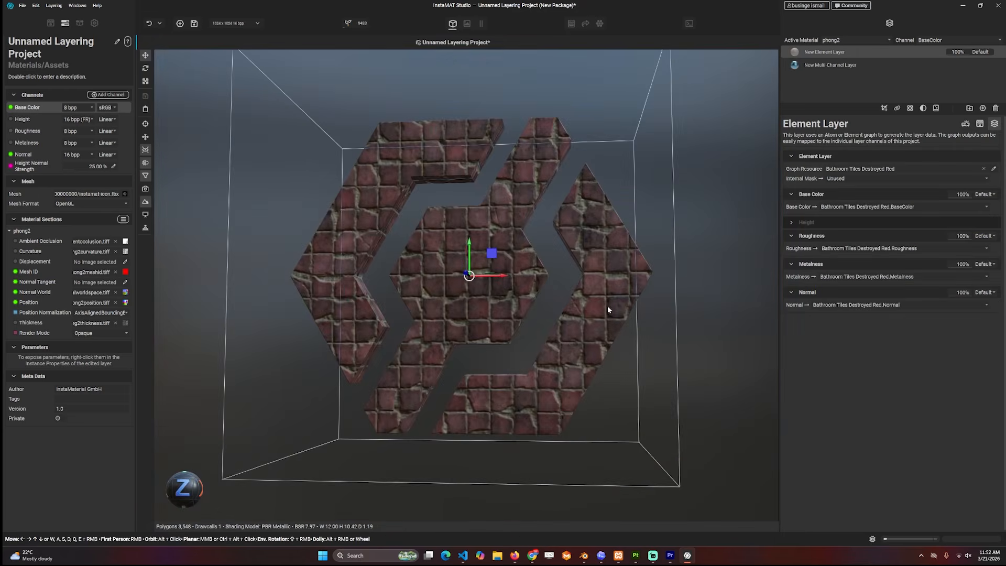
pyautogui.click(910, 109)
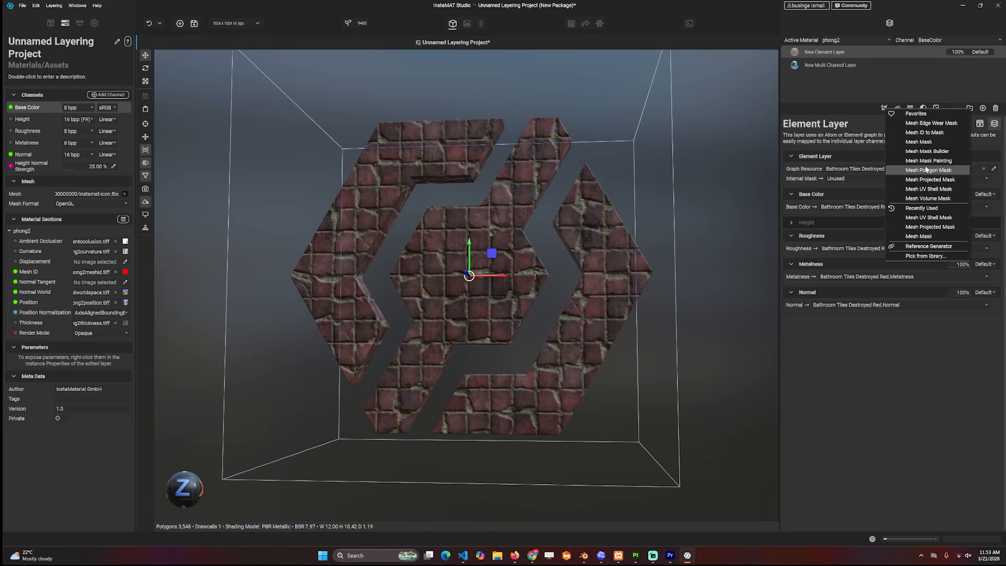
pyautogui.click(925, 256)
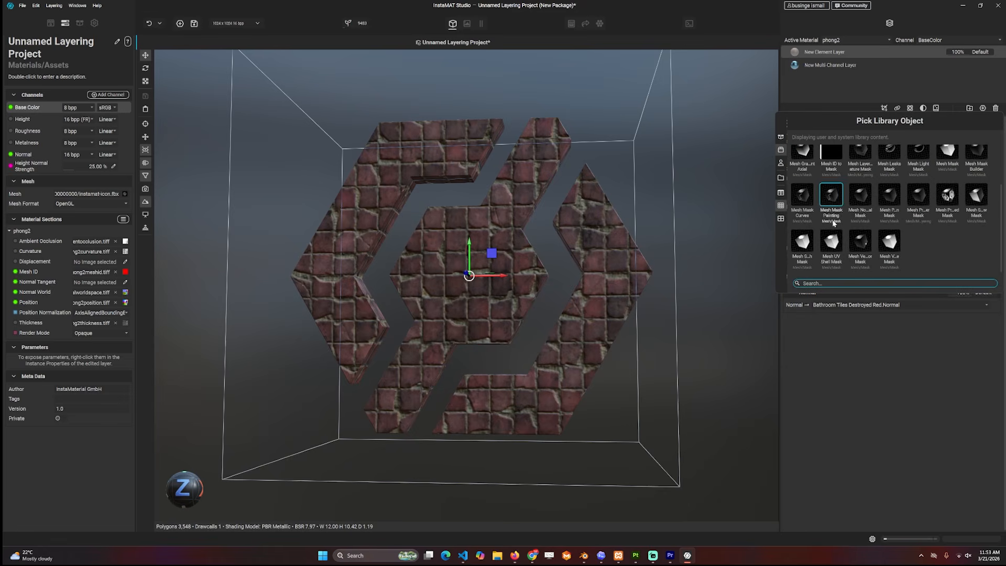
pyautogui.scroll(2, 835, 215)
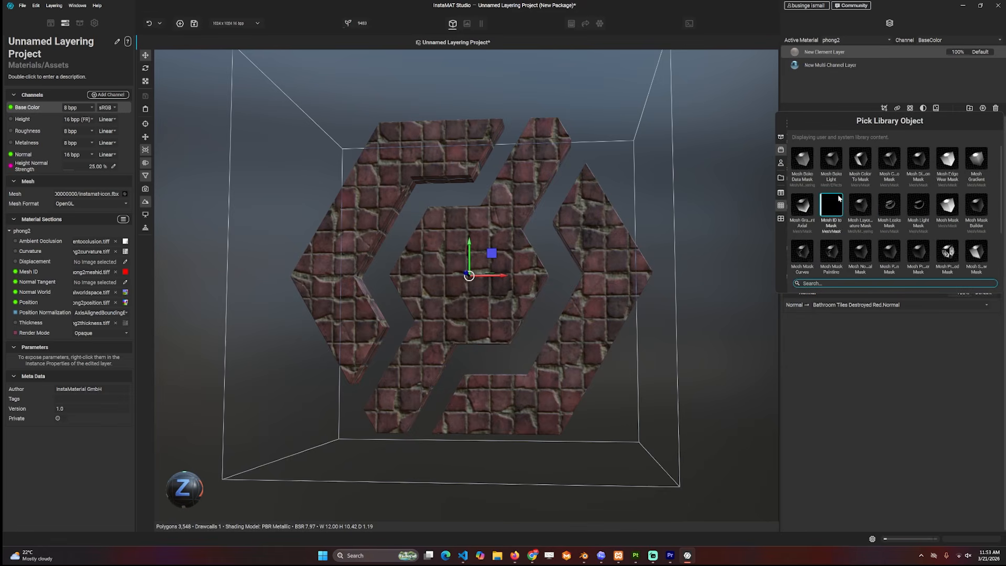
pyautogui.click(854, 347)
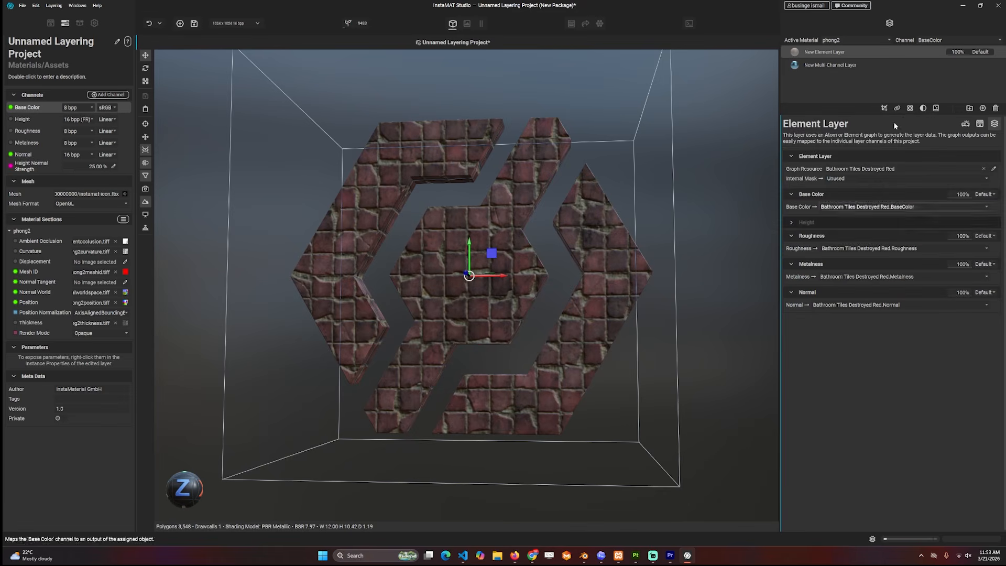
# Add the Dirt 3 grunge effect to the Element Layer and check it on the icon
pyautogui.click(911, 109)
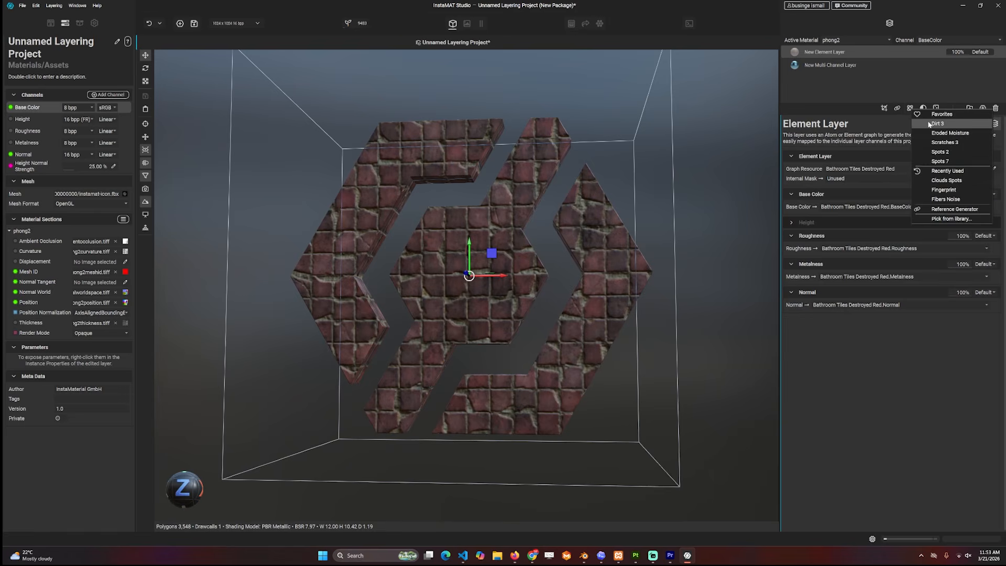
pyautogui.click(929, 123)
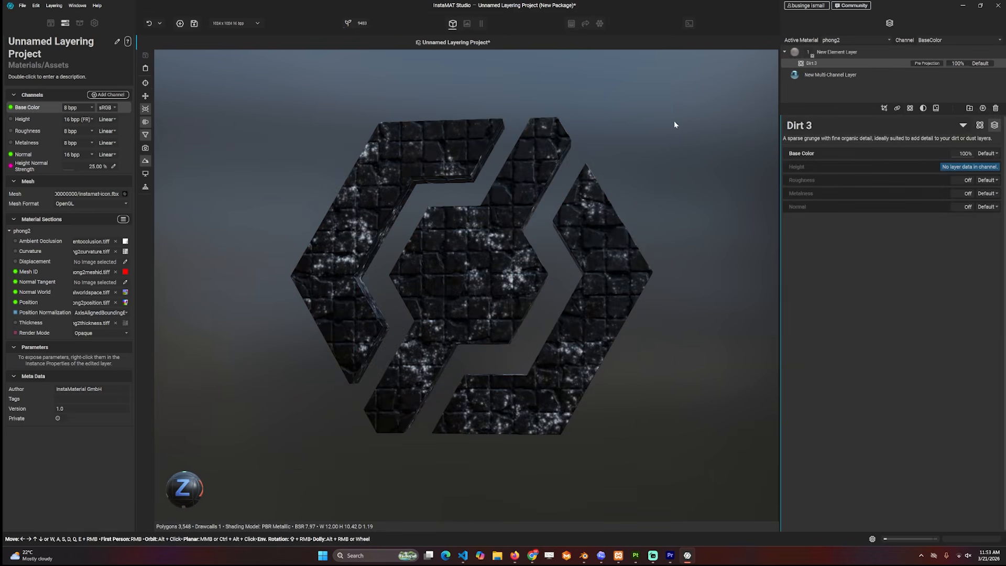
pyautogui.keyDown('alt'); pyautogui.moveTo(674, 121); pyautogui.dragTo(700, 140); pyautogui.keyUp('alt')
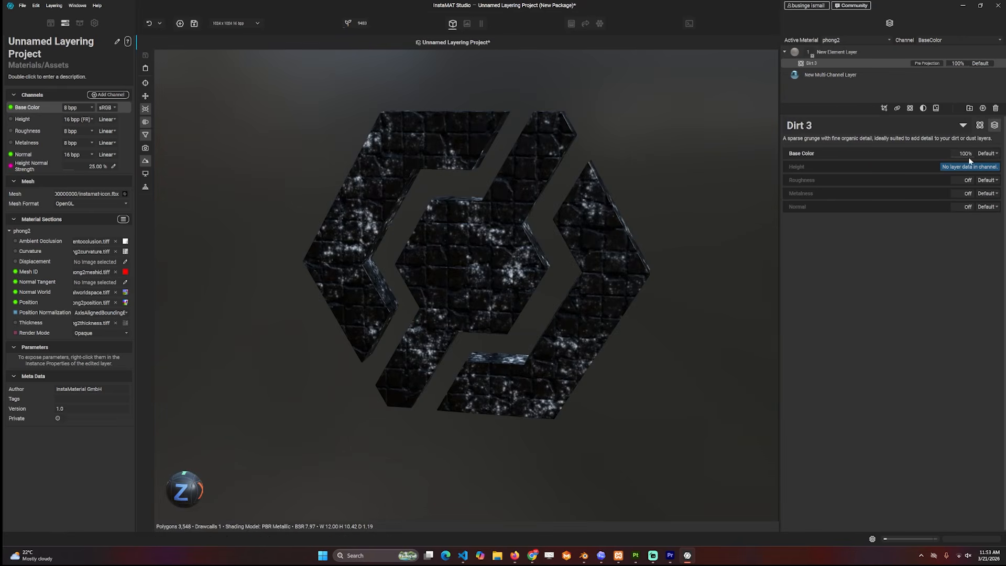
# Set the Dirt 3 effect's Base Color blending to Multiply with 15% opacity
pyautogui.click(988, 154)
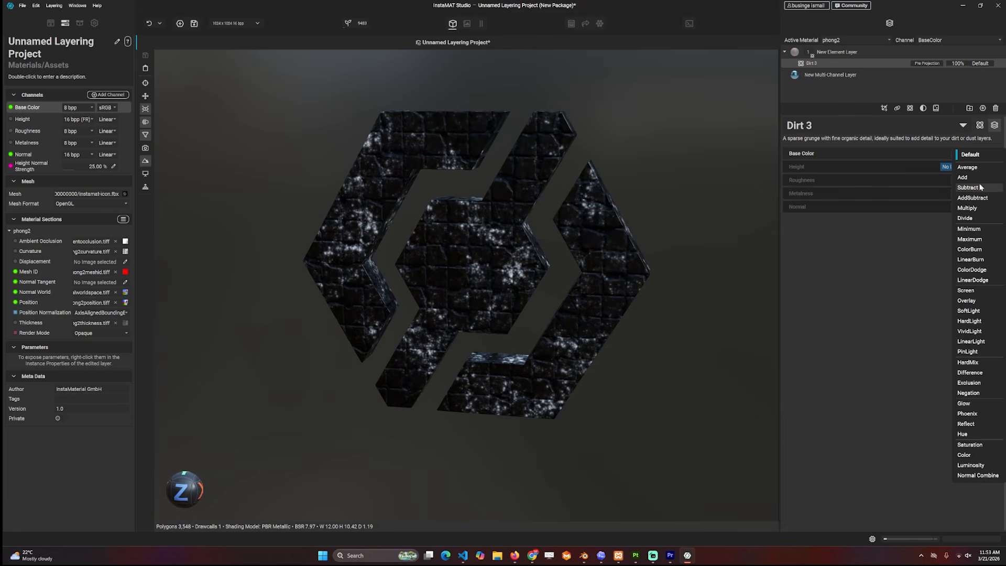
pyautogui.click(975, 209)
pyautogui.keyDown('alt'); pyautogui.moveTo(558, 201); pyautogui.dragTo(580, 193); pyautogui.keyUp('alt')
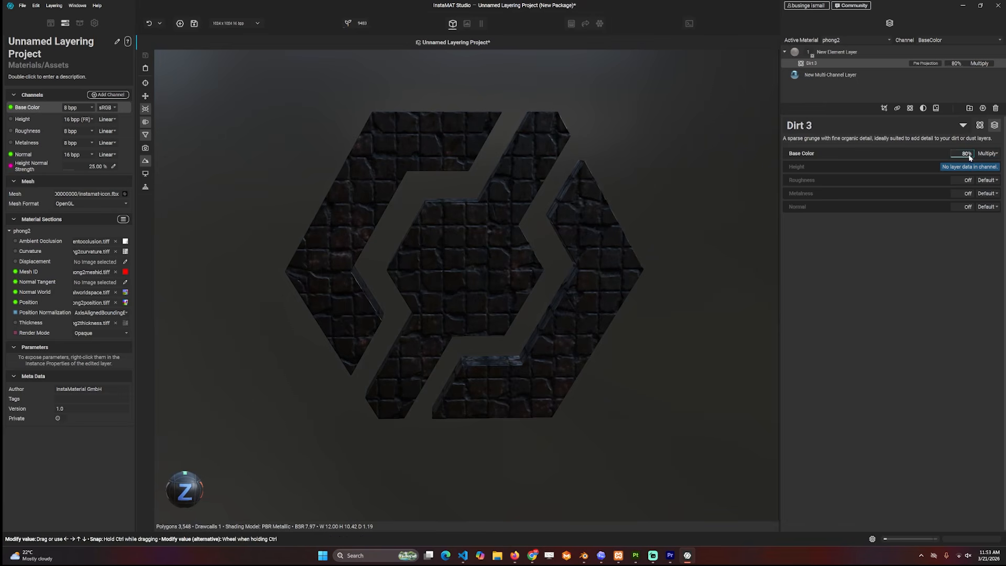
pyautogui.moveTo(969, 154); pyautogui.dragTo(954, 157)
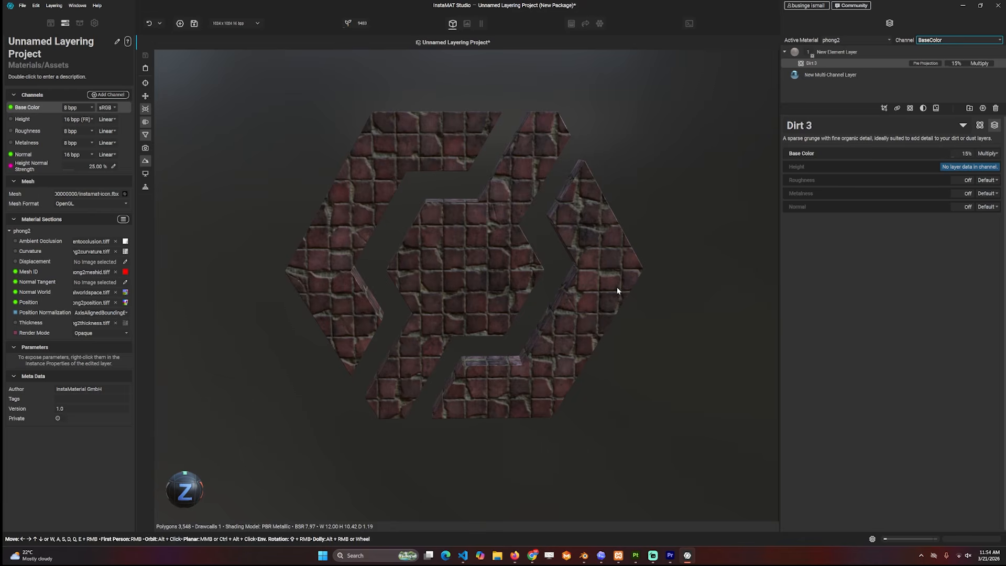
pyautogui.keyDown('alt'); pyautogui.moveTo(618, 287); pyautogui.dragTo(520, 311); pyautogui.keyUp('alt')
pyautogui.moveTo(523, 247)
pyautogui.keyDown('alt'); pyautogui.mouseDown()
pyautogui.moveTo(511, 238)
pyautogui.moveTo(621, 286)
pyautogui.mouseUp(); pyautogui.keyUp('alt')
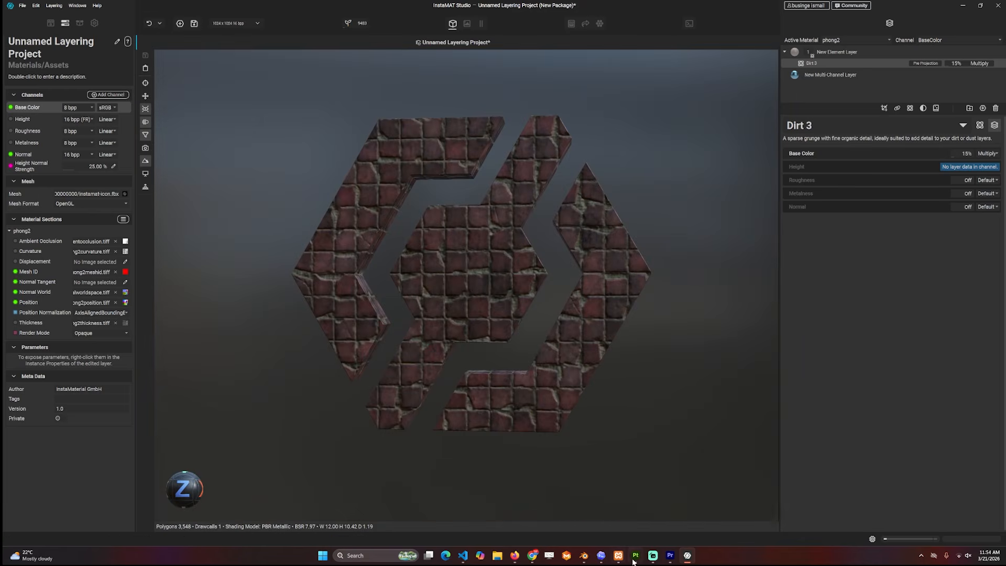
# Switch to Blender, show the layer list of the True Image Editor, and select the barrel to inspect it in the 3D view
pyautogui.click(584, 556)
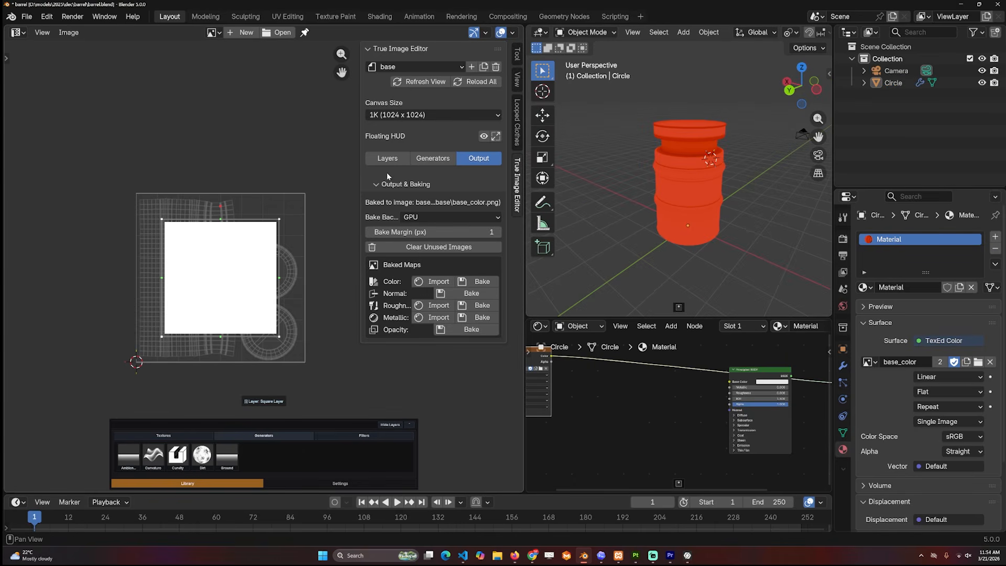
pyautogui.click(388, 159)
pyautogui.keyDown('alt'); pyautogui.moveTo(656, 135); pyautogui.dragTo(686, 134); pyautogui.keyUp('alt')
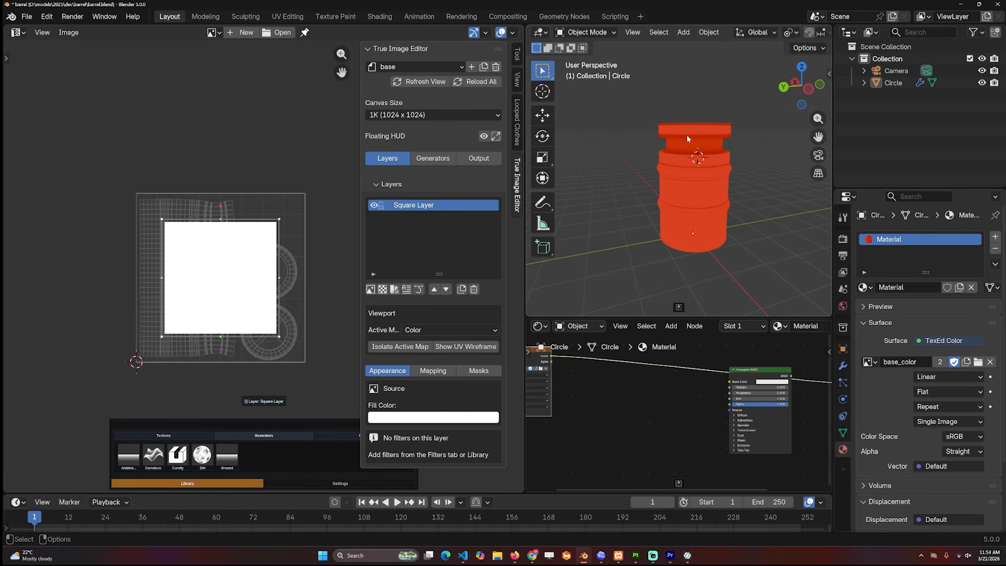
pyautogui.click(694, 173)
pyautogui.moveTo(694, 173)
pyautogui.mouseDown(button='middle')
pyautogui.moveTo(665, 190)
pyautogui.moveTo(673, 201)
pyautogui.moveTo(711, 140)
pyautogui.moveTo(686, 125)
pyautogui.moveTo(703, 167)
pyautogui.mouseUp(button='middle')
pyautogui.scroll(4, 675, 203)
pyautogui.scroll(2, 675, 204)
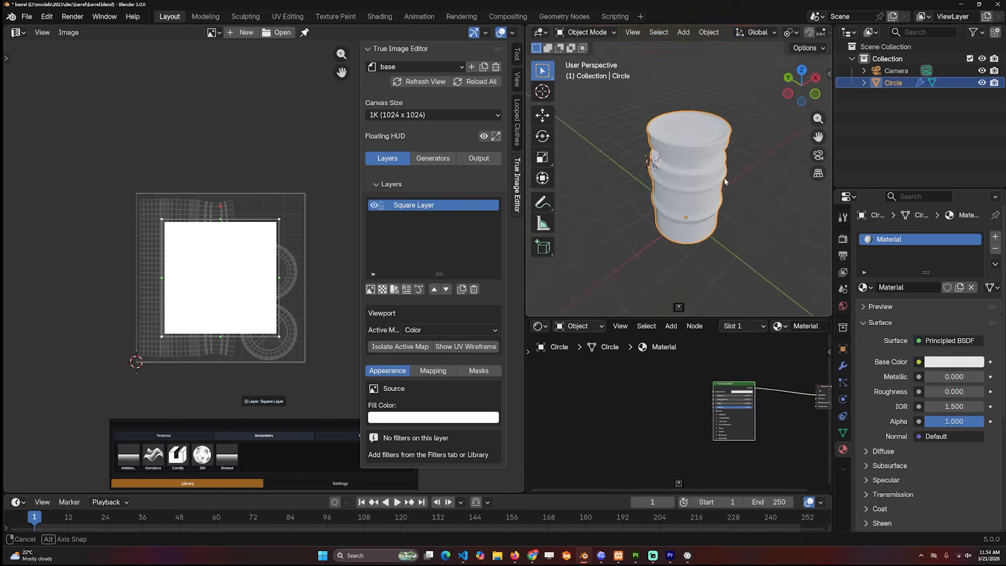
# Delete the Square Layer and add the Blender logo PNG from the icons folder as an image layer
pyautogui.moveTo(725, 178); pyautogui.dragTo(736, 156, button='middle')
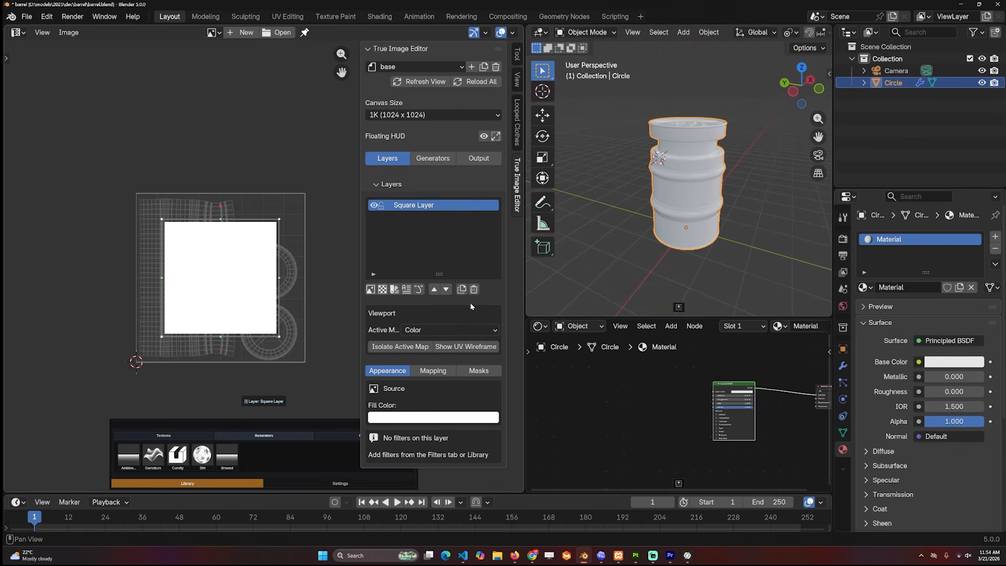
pyautogui.click(474, 289)
pyautogui.click(371, 289)
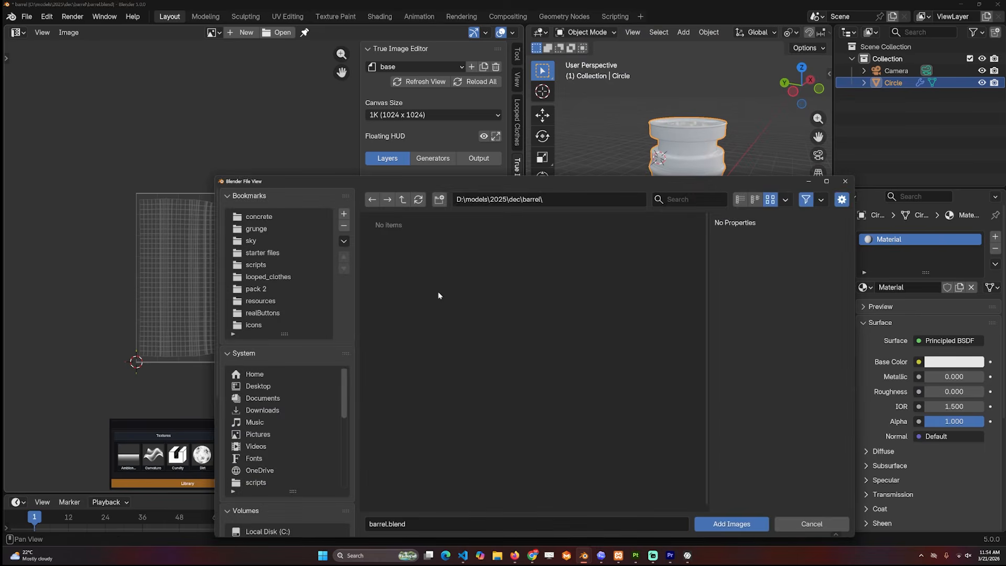
pyautogui.click(251, 239)
pyautogui.doubleClick(399, 331)
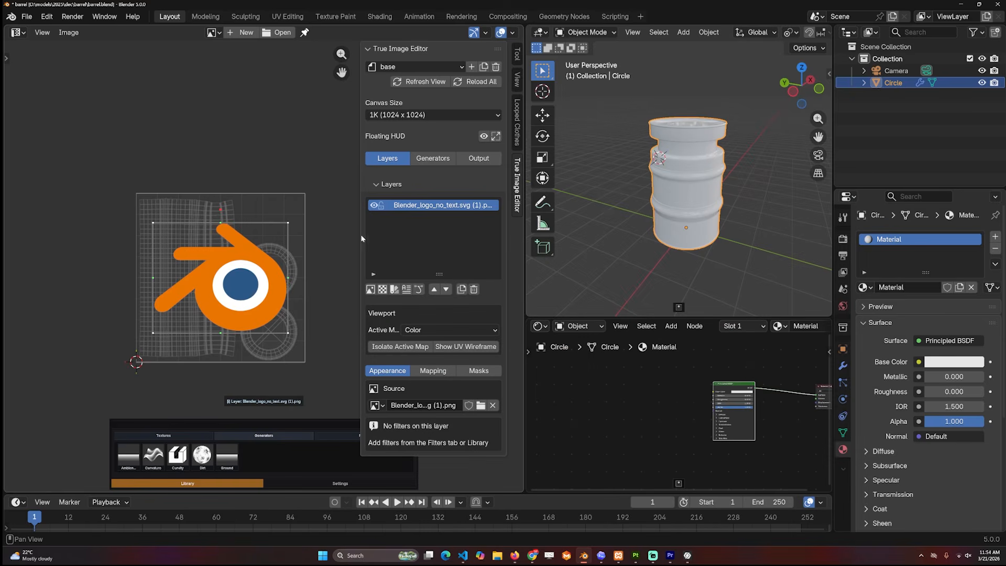
# Scale down the Blender logo layer and move it onto the lower circular UV island of the barrel
pyautogui.scroll(1, 261, 268)
pyautogui.scroll(3, 618, 135)
pyautogui.moveTo(618, 134); pyautogui.dragTo(603, 190, button='middle')
pyautogui.scroll(1, 246, 270)
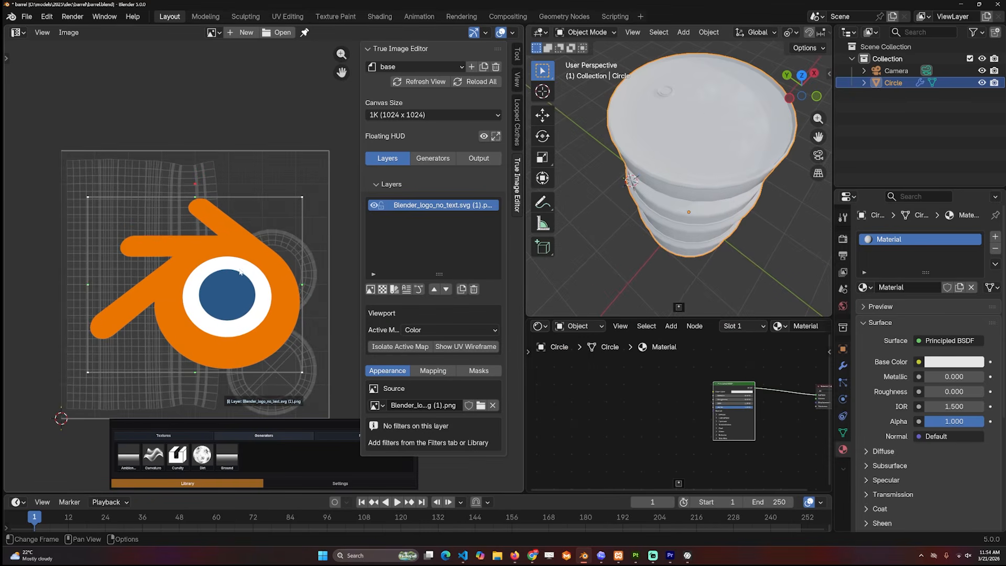
pyautogui.moveTo(240, 272); pyautogui.dragTo(144, 286)
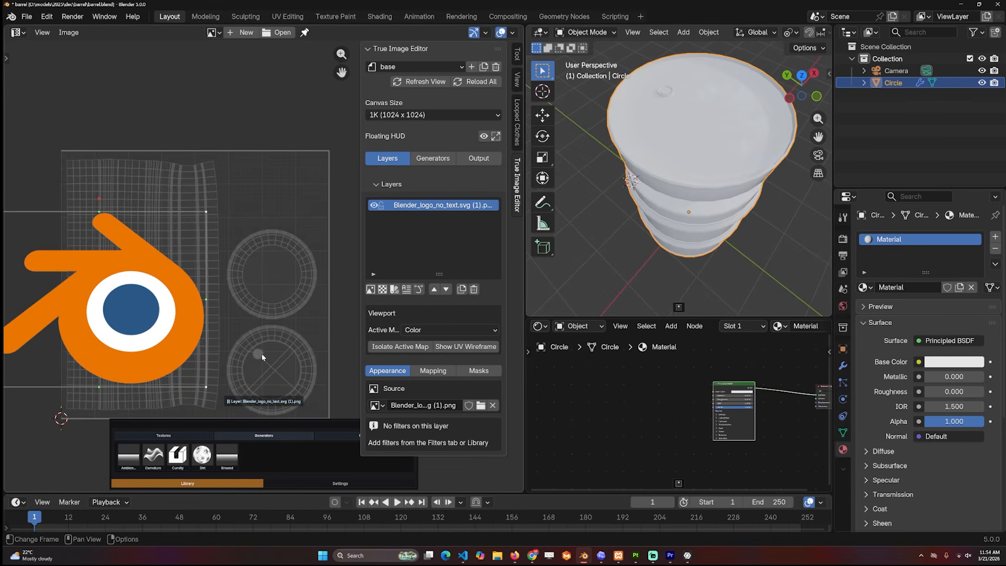
pyautogui.moveTo(262, 355); pyautogui.dragTo(268, 310, button='middle')
pyautogui.moveTo(212, 167); pyautogui.dragTo(137, 243)
pyautogui.moveTo(101, 252); pyautogui.dragTo(267, 322)
pyautogui.scroll(5, 267, 322)
pyautogui.moveTo(267, 324); pyautogui.dragTo(196, 191, button='middle')
pyautogui.moveTo(237, 273); pyautogui.dragTo(231, 281)
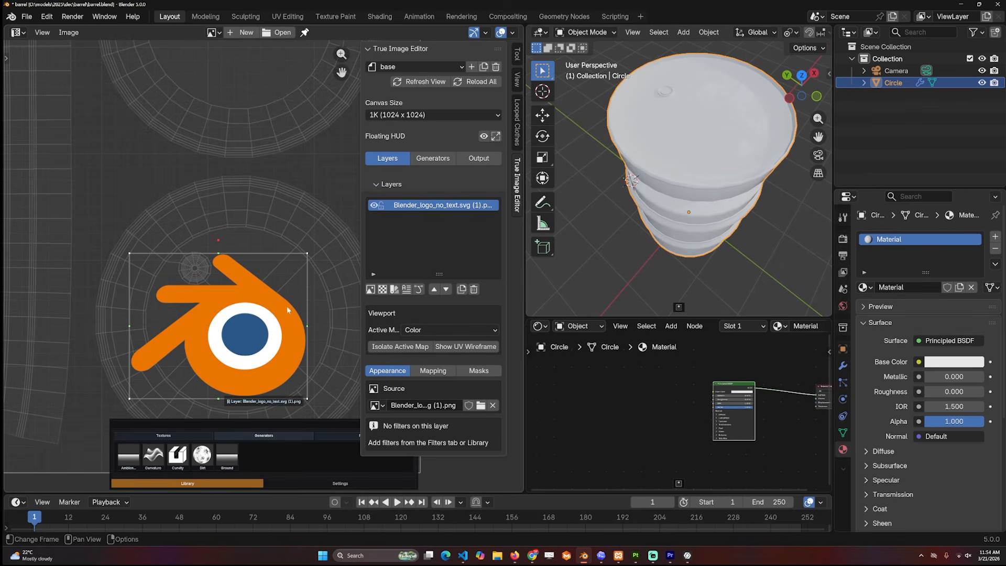
# Add the Noise texture from the library as a mask on the Blender logo layer
pyautogui.click(184, 438)
pyautogui.click(478, 371)
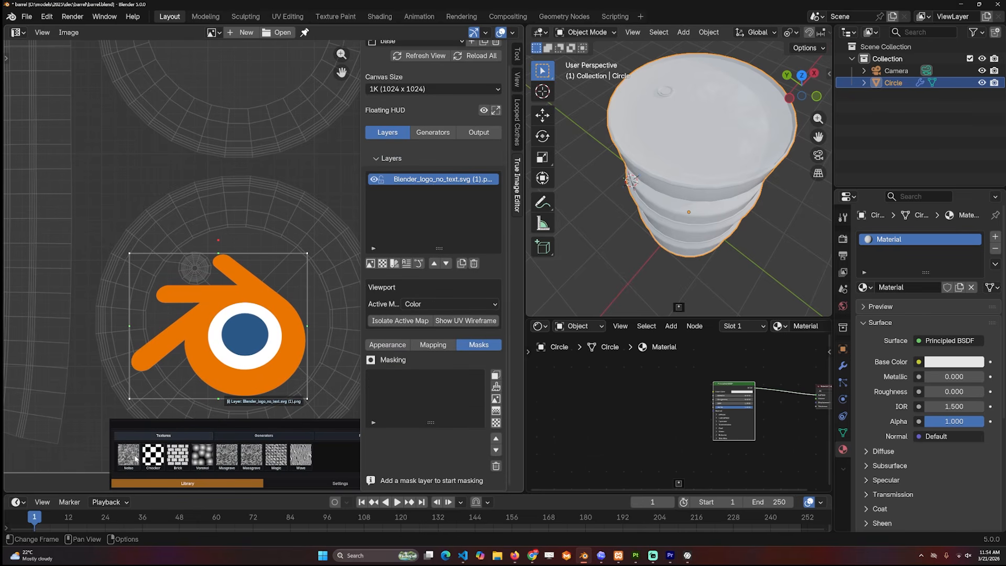
pyautogui.moveTo(136, 458); pyautogui.dragTo(206, 379)
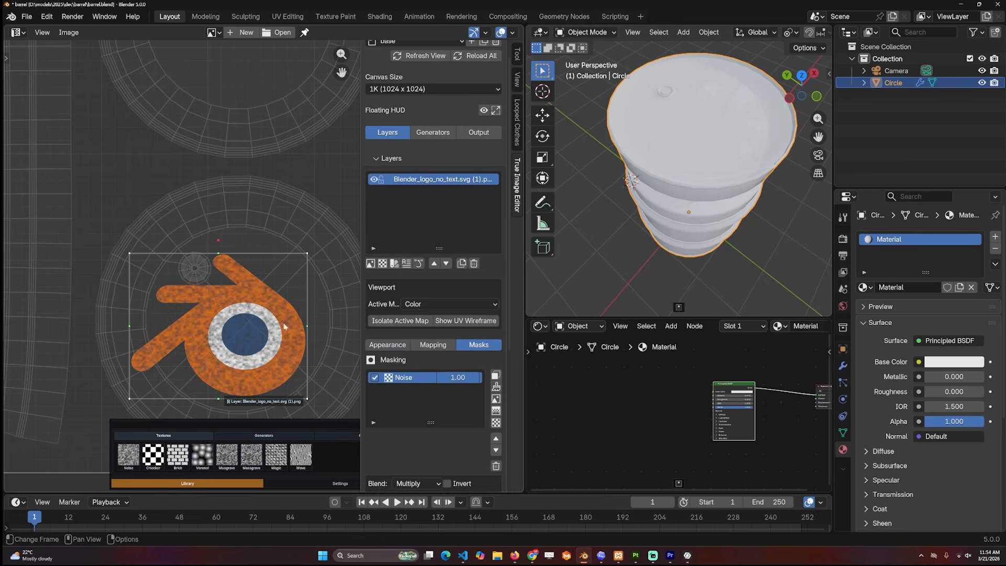
# Set the Noise mask's X and Y scale to 1.00, contrast to 4.00, detail to 1.00 and roughness to 1.00
pyautogui.scroll(-8, 418, 332)
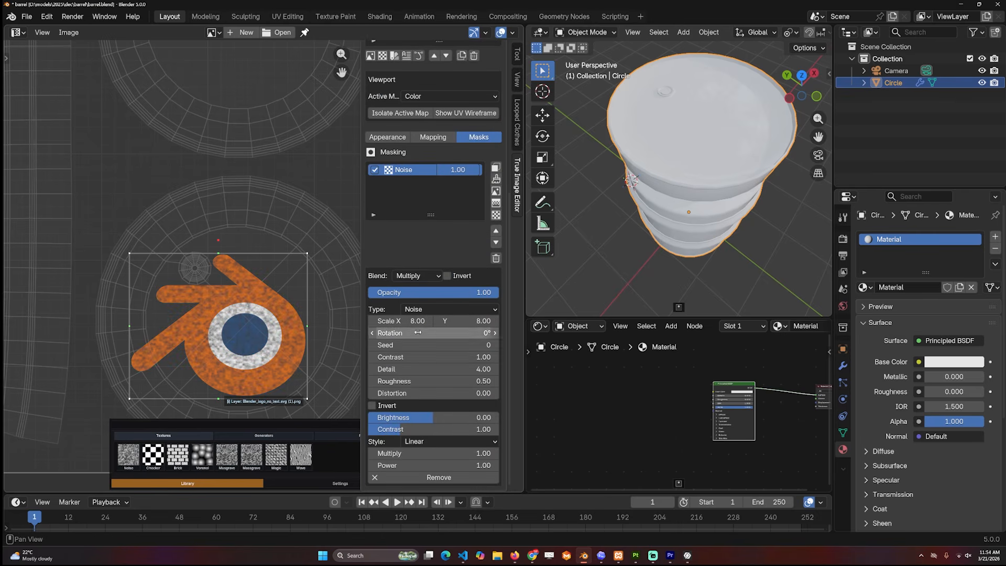
pyautogui.moveTo(415, 321); pyautogui.dragTo(378, 320)
pyautogui.click(468, 321)
pyautogui.write('1')
pyautogui.press('Return')
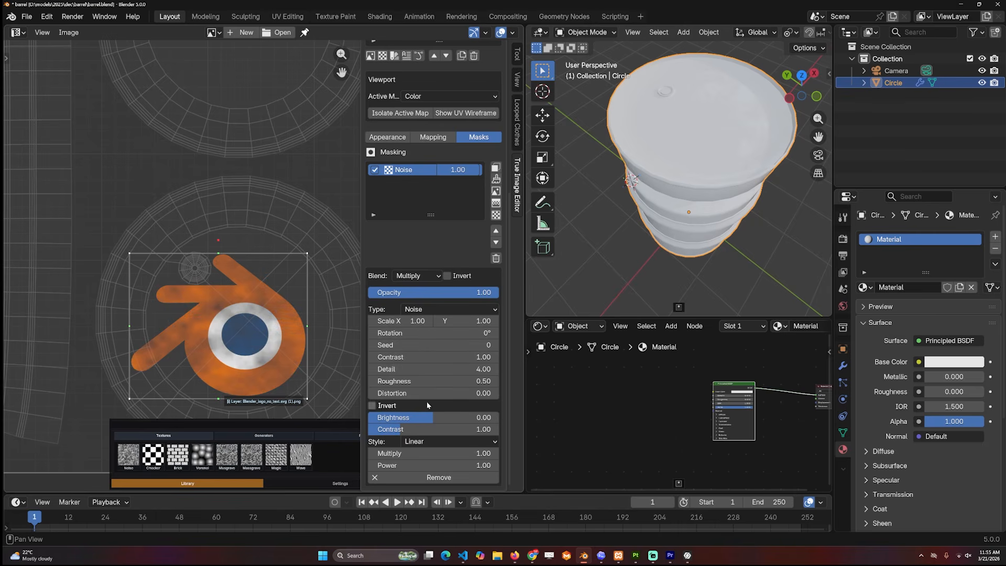
pyautogui.moveTo(420, 357); pyautogui.dragTo(418, 381)
pyautogui.moveTo(433, 369); pyautogui.dragTo(472, 381)
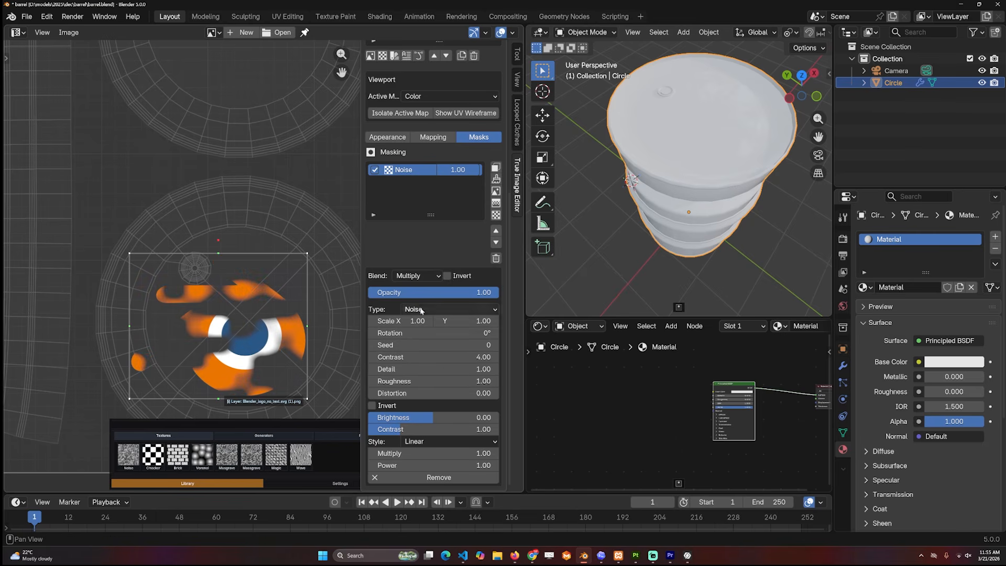
# Try the Brick, Voronoi and Musgrave types on the logo's mask and set its type to Magic
pyautogui.click(421, 310)
pyautogui.click(440, 350)
pyautogui.click(453, 312)
pyautogui.click(450, 363)
pyautogui.click(450, 311)
pyautogui.click(440, 375)
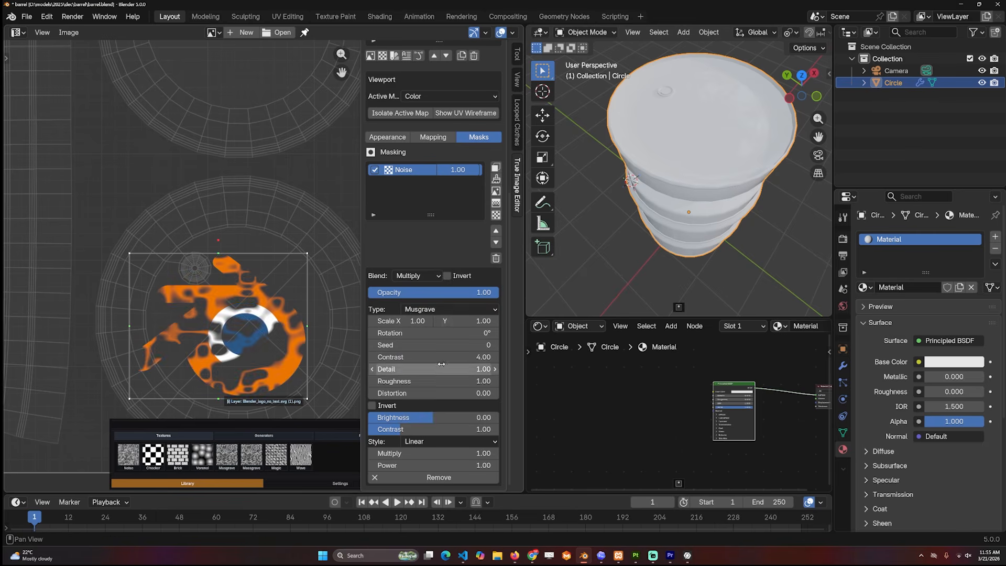
pyautogui.click(460, 305)
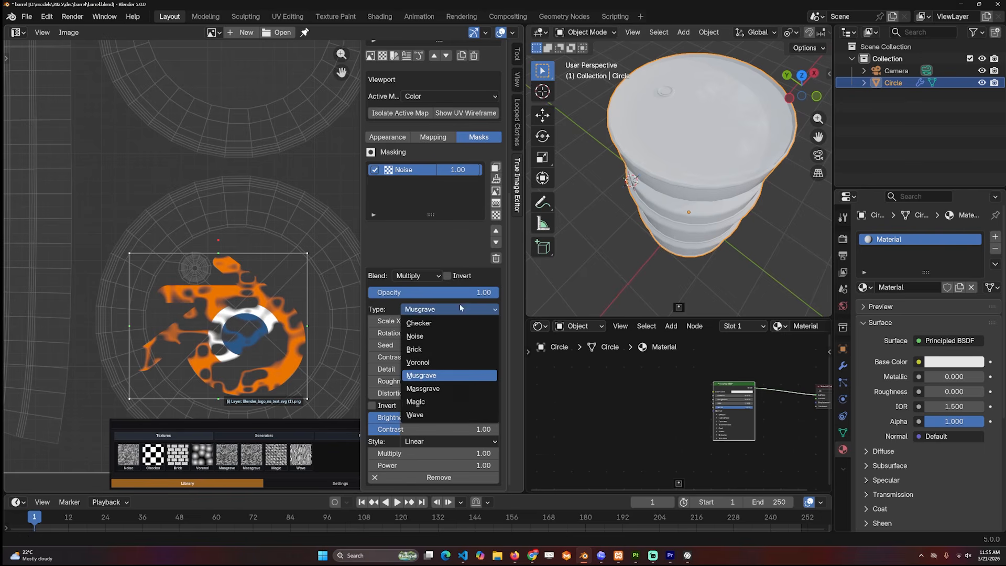
pyautogui.click(435, 402)
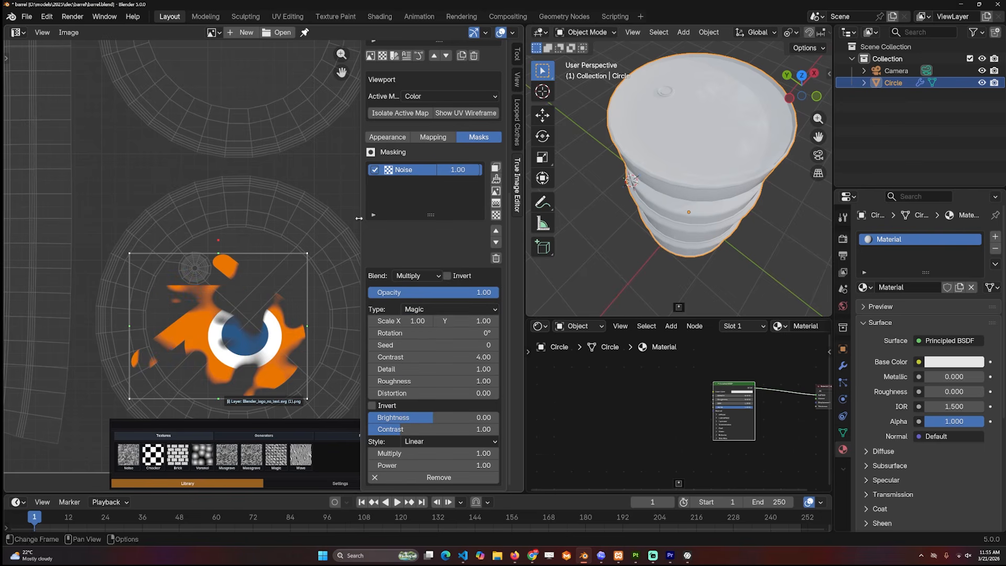
# Show the output and baking settings and bake the Color map
pyautogui.scroll(-7, 260, 297)
pyautogui.scroll(5, 476, 206)
pyautogui.scroll(5, 476, 208)
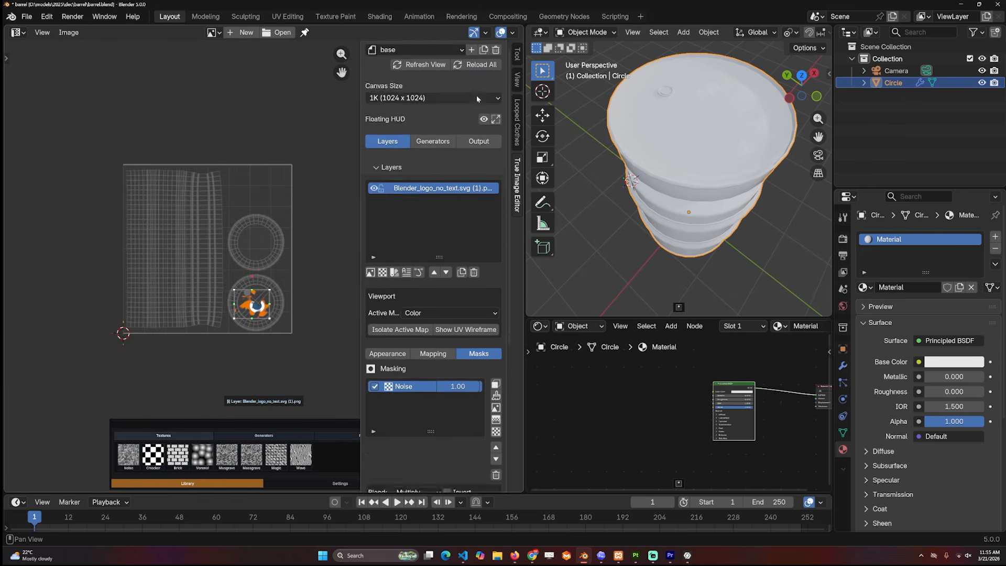
pyautogui.click(478, 158)
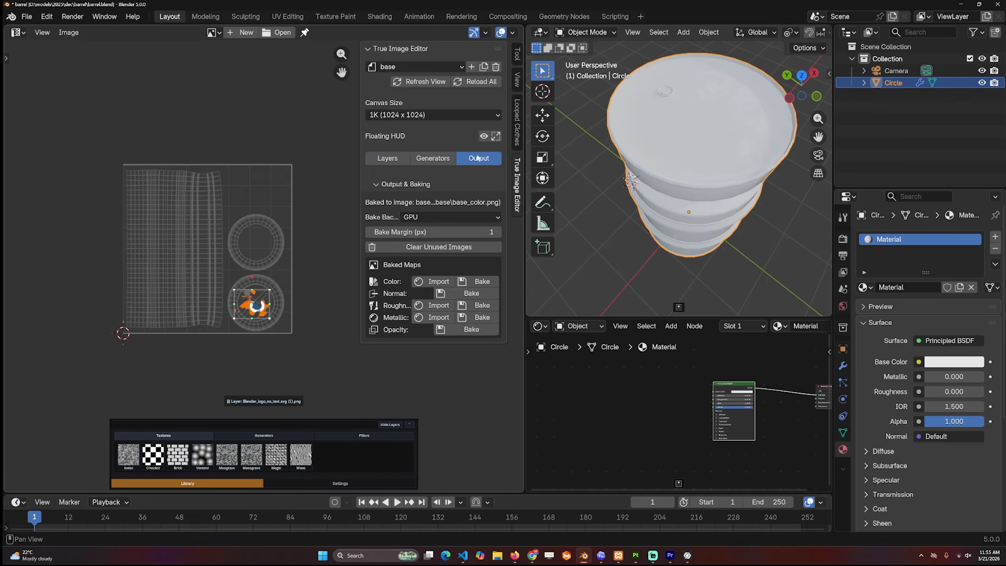
pyautogui.click(493, 282)
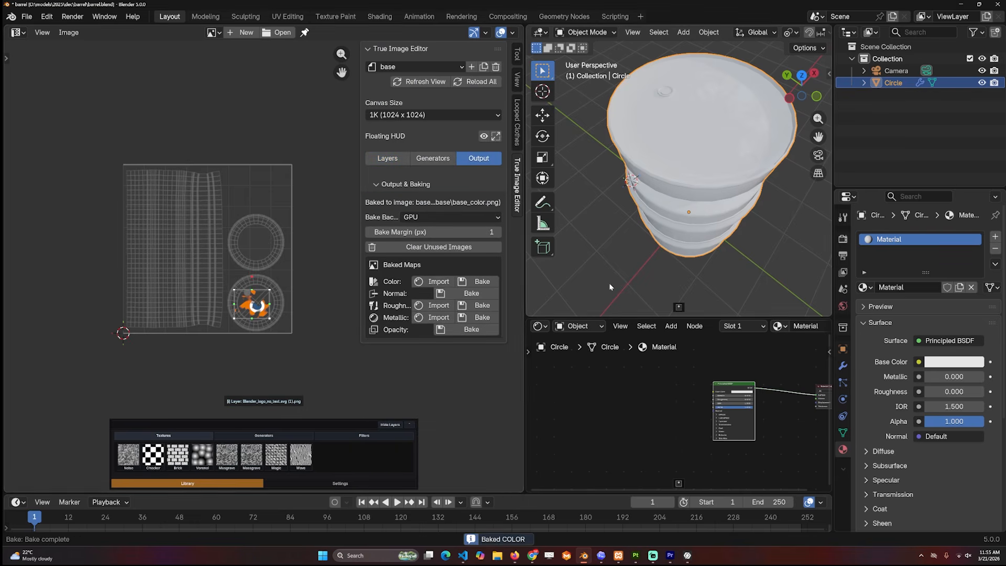
# Import the baked Color map into the barrel's material and connect its texture to the Base Color of the Principled BSDF
pyautogui.click(433, 281)
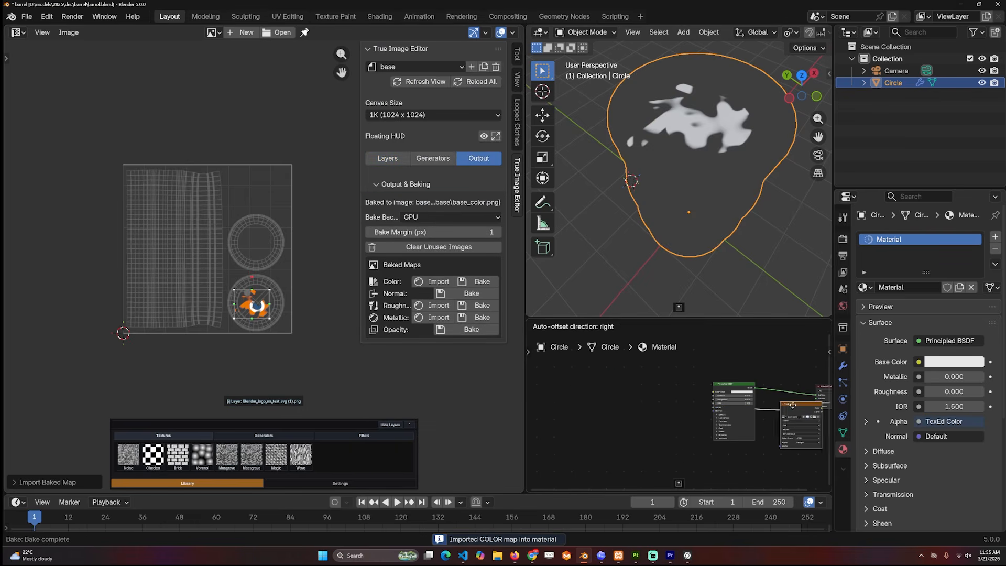
pyautogui.moveTo(793, 405); pyautogui.dragTo(595, 377)
pyautogui.moveTo(714, 411); pyautogui.dragTo(714, 392)
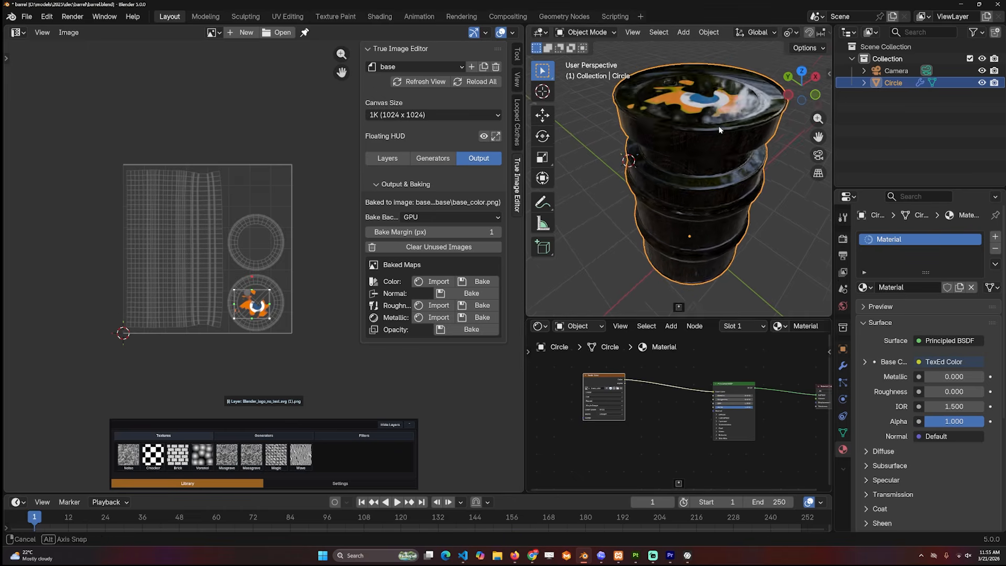
# Insert a Mix Color node before Base Color, feed the texture's color into B and its alpha into Factor, and inspect the barrel
pyautogui.scroll(2, 682, 392)
pyautogui.hotkey('shift', 'a')
pyautogui.write('mix')
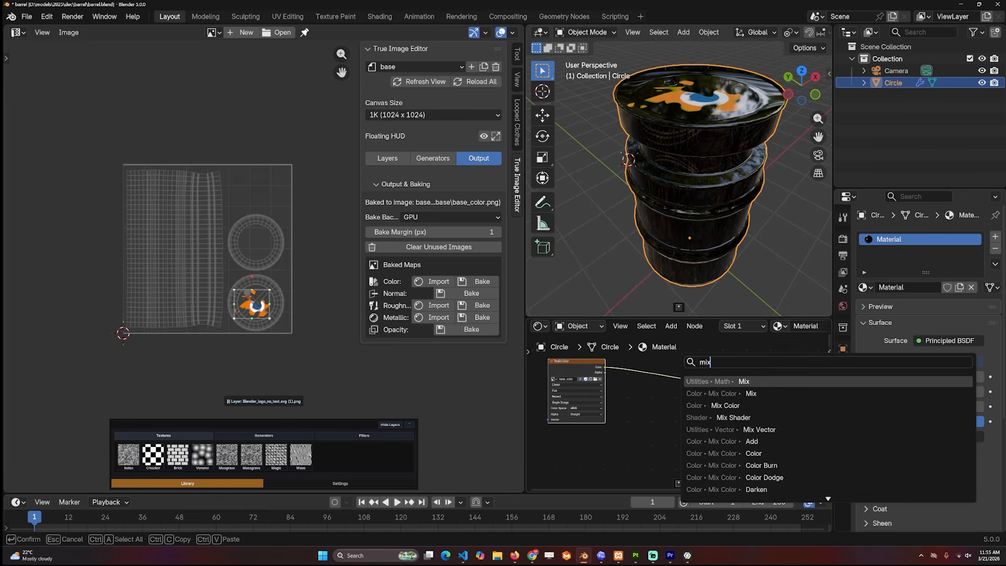
pyautogui.press('Down')
pyautogui.press('Return')
pyautogui.click(656, 401)
pyautogui.moveTo(658, 402); pyautogui.dragTo(659, 407)
pyautogui.moveTo(606, 373); pyautogui.dragTo(659, 397)
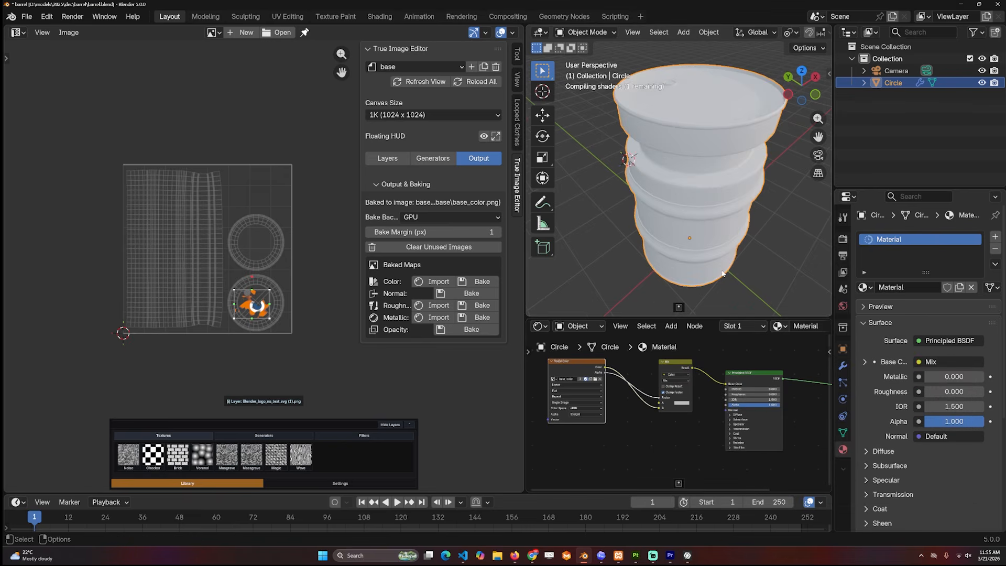
pyautogui.moveTo(744, 116); pyautogui.dragTo(630, 136, button='middle')
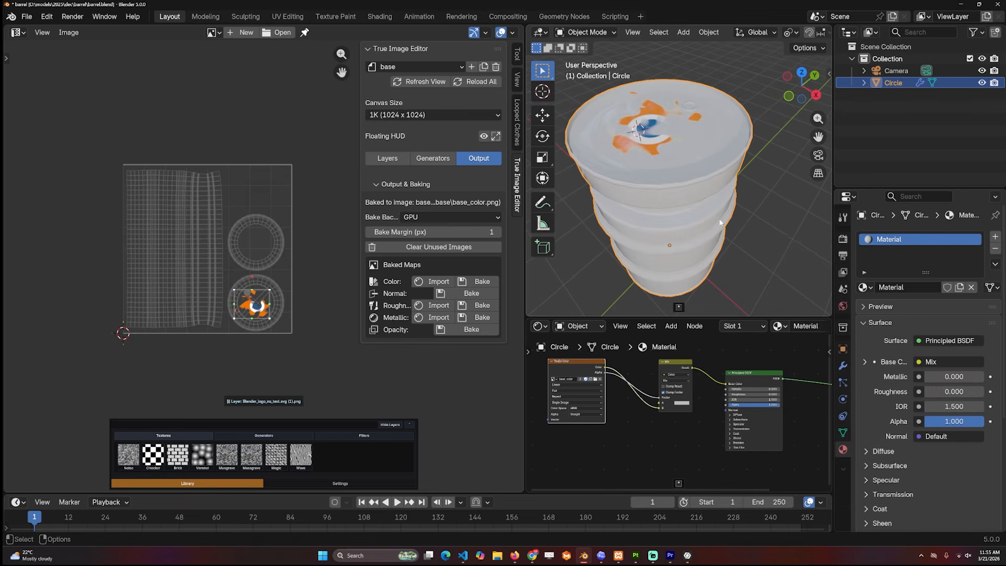